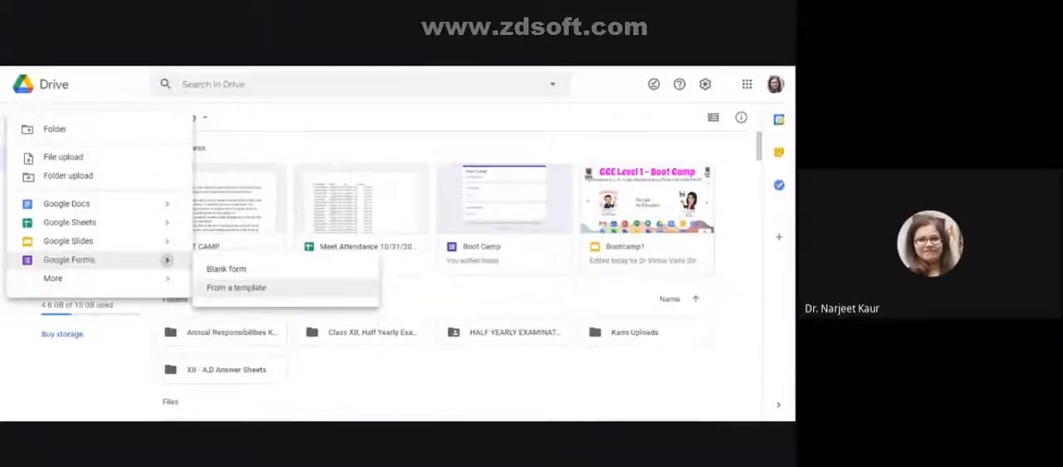
- Create a blank Google Form and title it "Boot Camp"
left_click(228, 277)
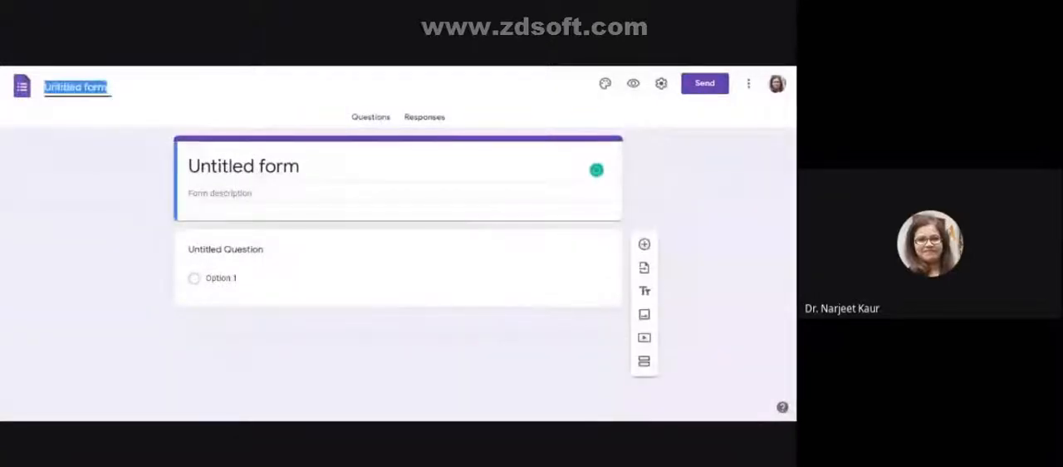
type("Boot")
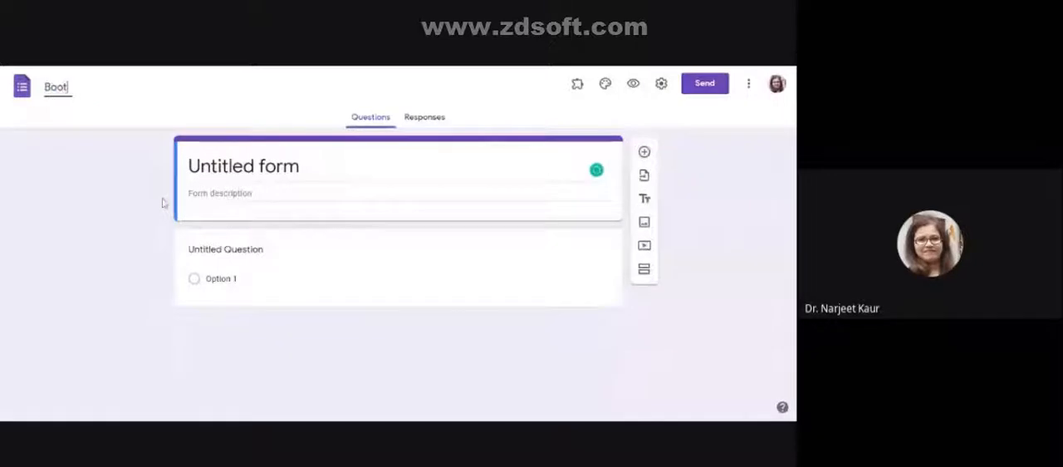
type(" Camp")
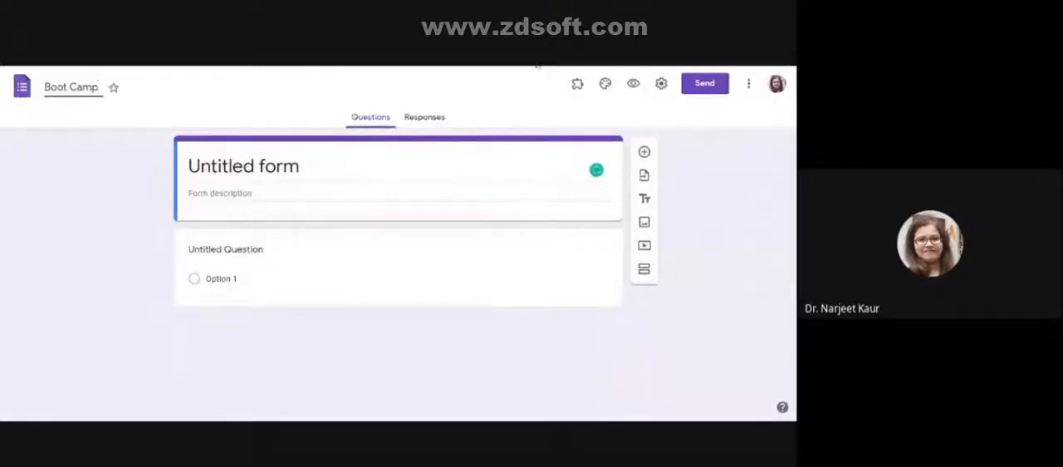
left_click(632, 87)
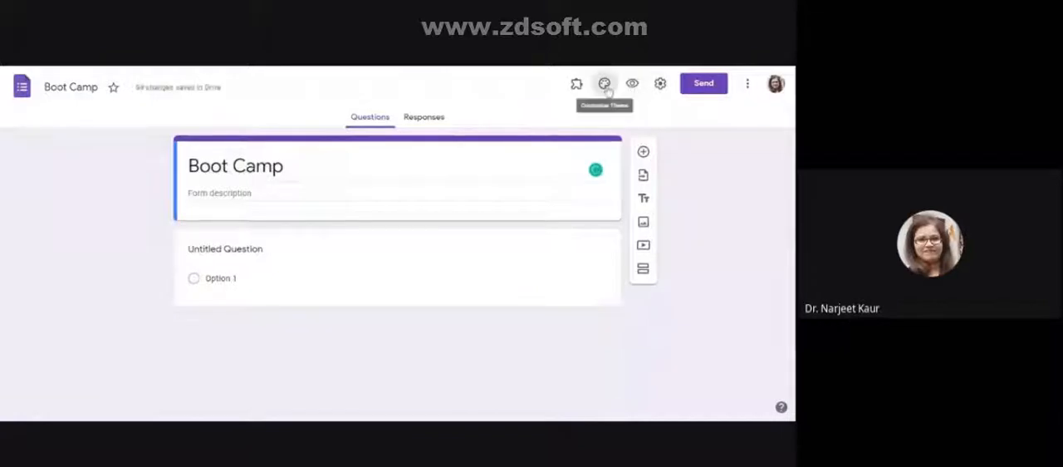
- Add the dark blue fibre-optic image from the Work and School themes as the form's header
left_click(606, 88)
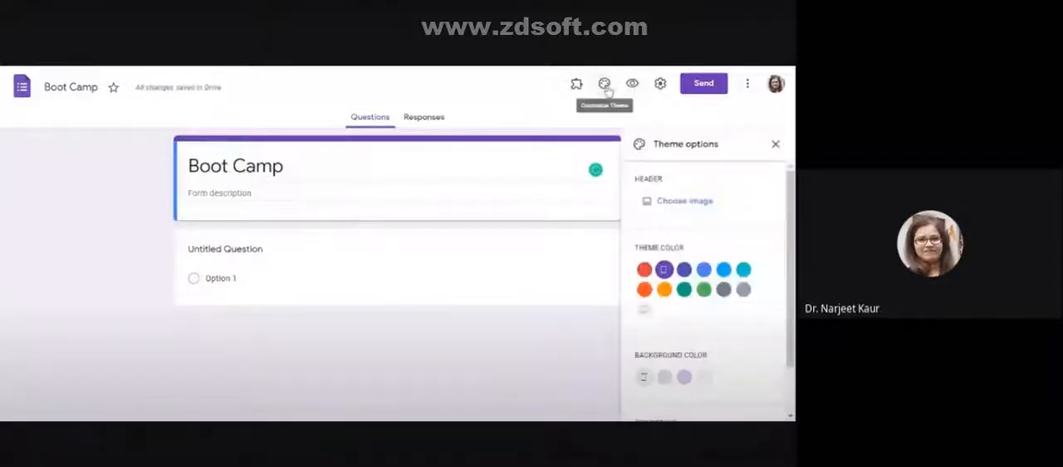
left_click(681, 209)
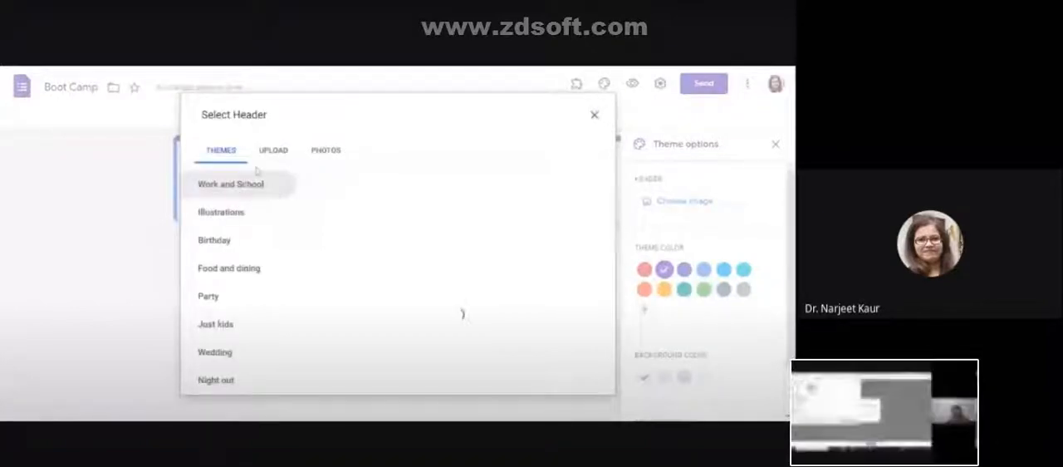
left_click(336, 200)
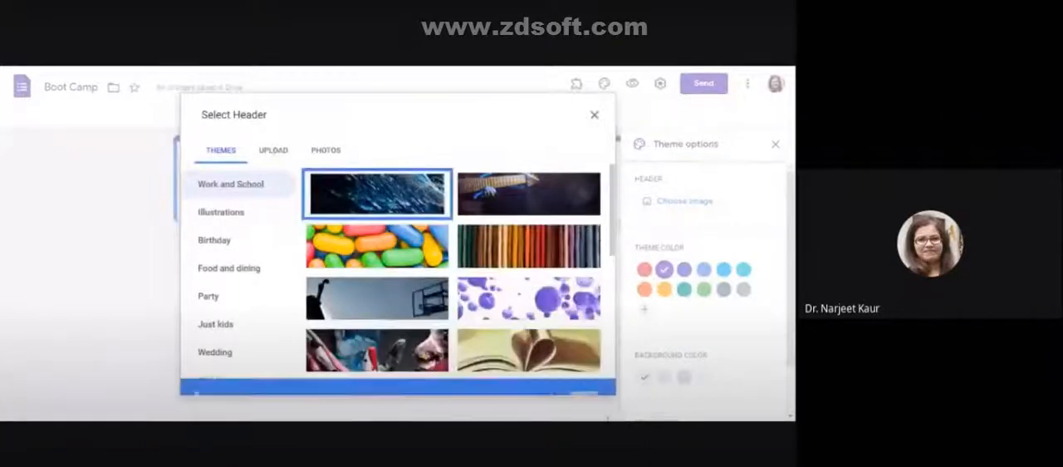
left_click(593, 387)
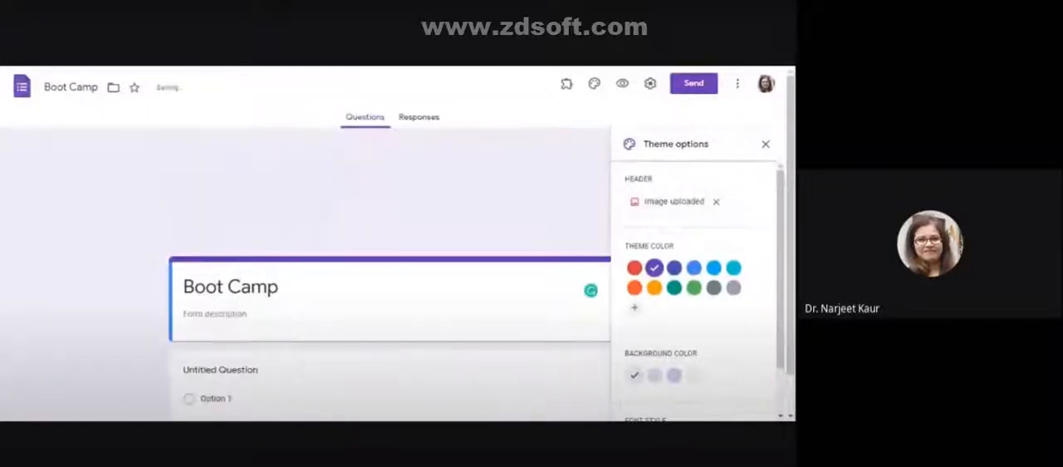
scroll(397, 260, "down", 1)
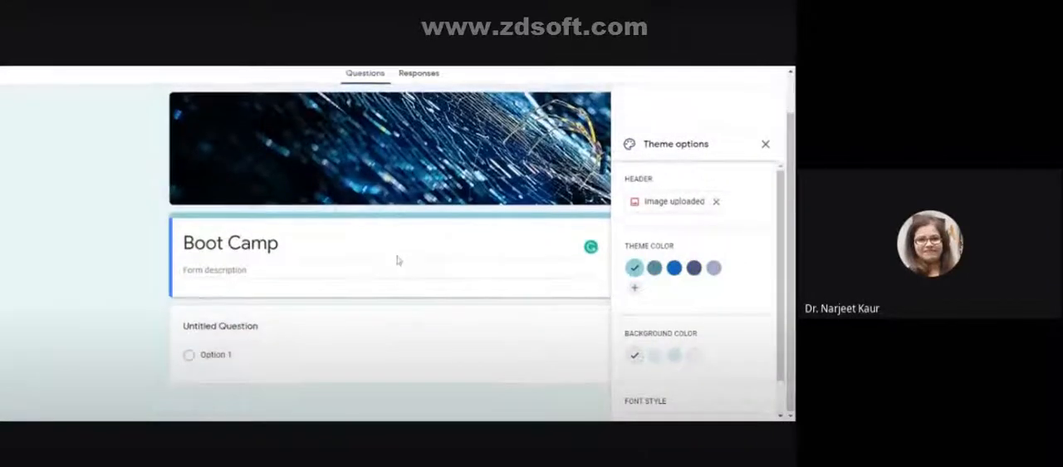
scroll(397, 260, "up", 1)
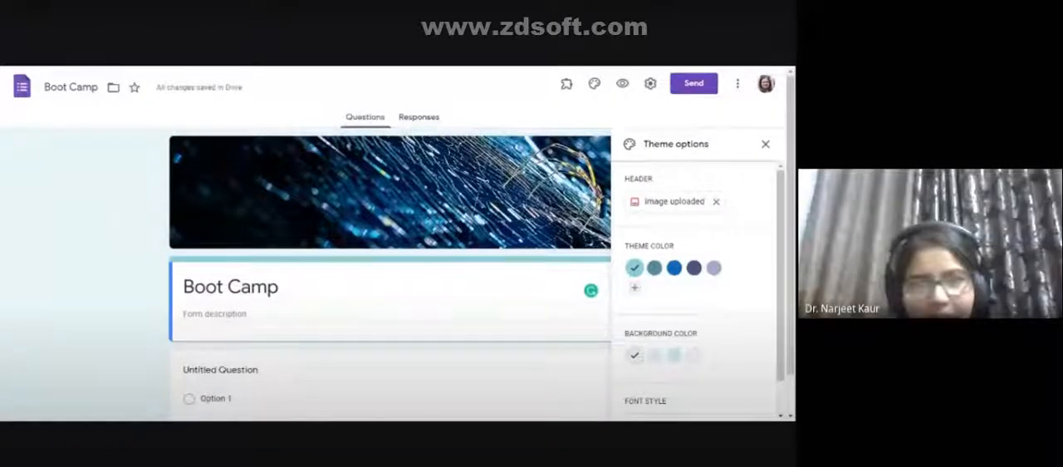
- Set the form's theme color to blue, its background to the second shade and its font style to Playful
scroll(676, 253, "down", 1)
left_click(673, 230)
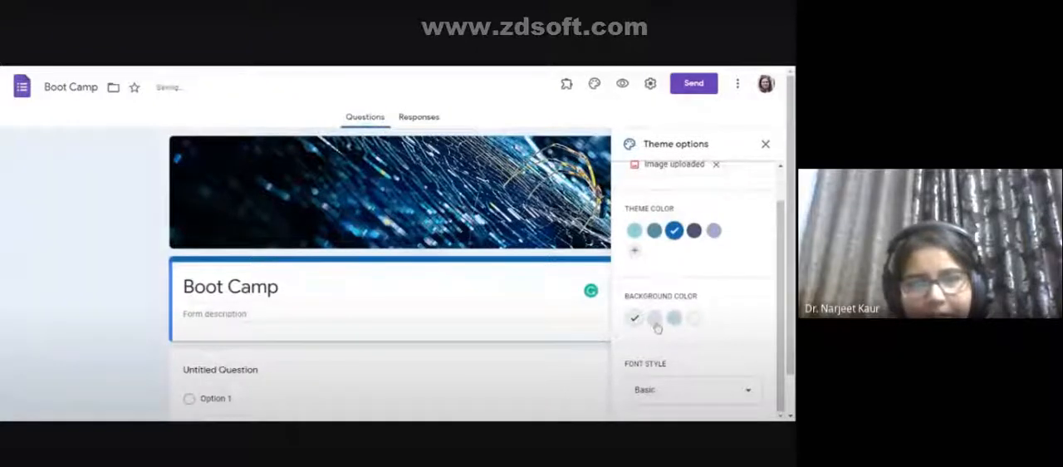
left_click(655, 318)
scroll(655, 322, "down", 1)
left_click(672, 396)
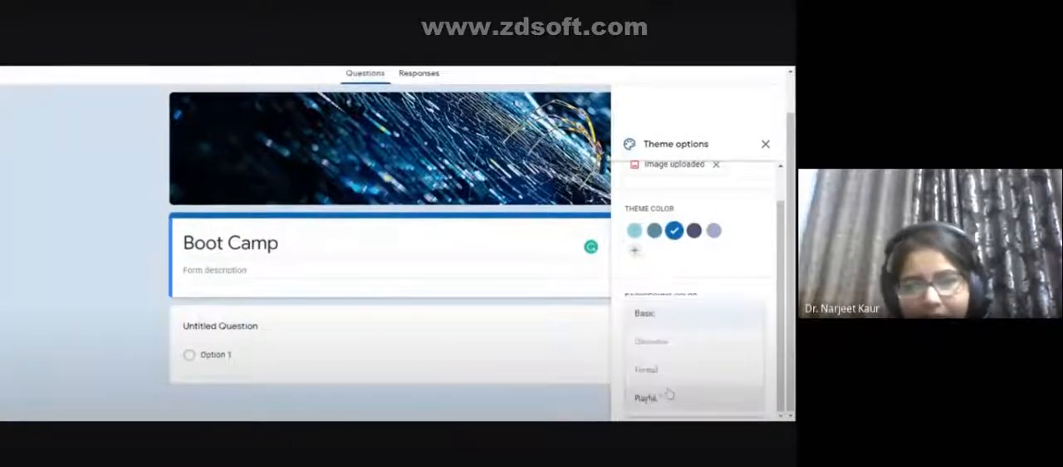
left_click(656, 399)
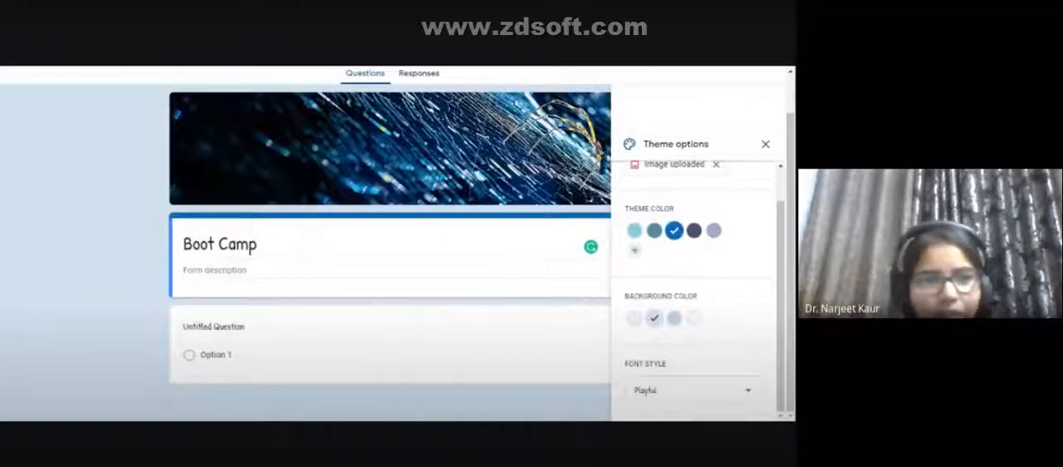
left_click_drag(297, 247, 181, 242)
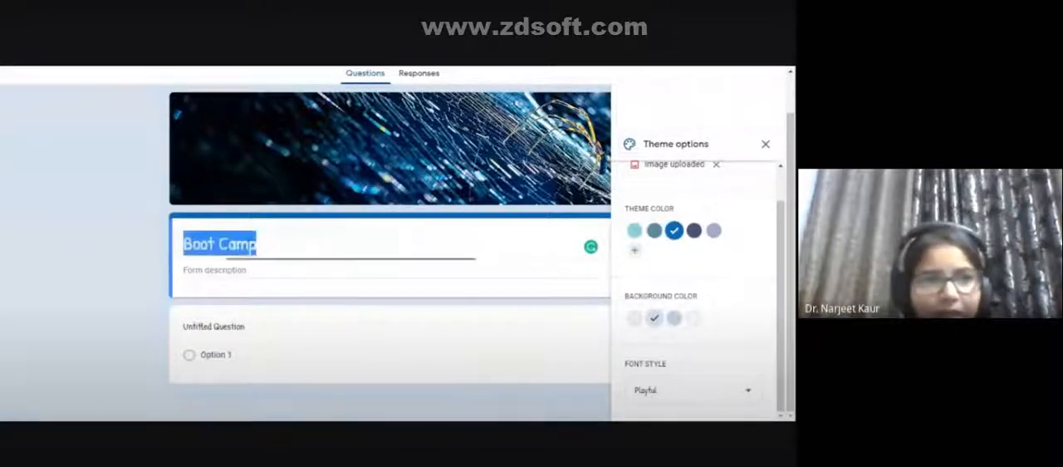
left_click(128, 70)
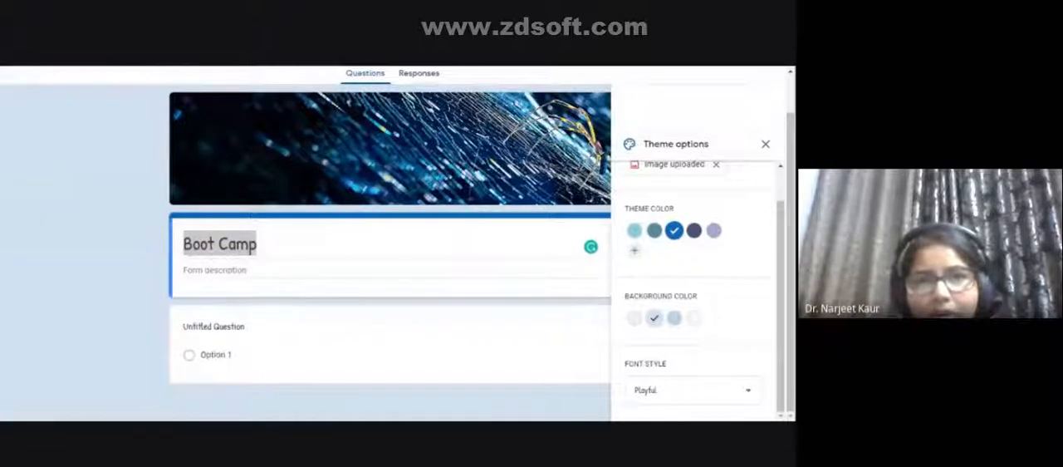
left_click(220, 244)
- In the form's general settings, enable collecting email addresses and set response receipts to Always
scroll(679, 120, "up", 1)
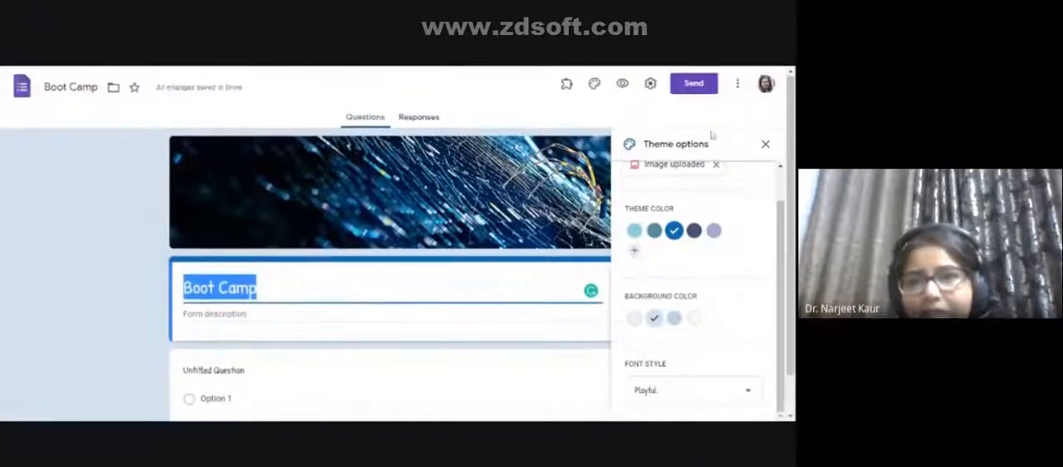
left_click(649, 85)
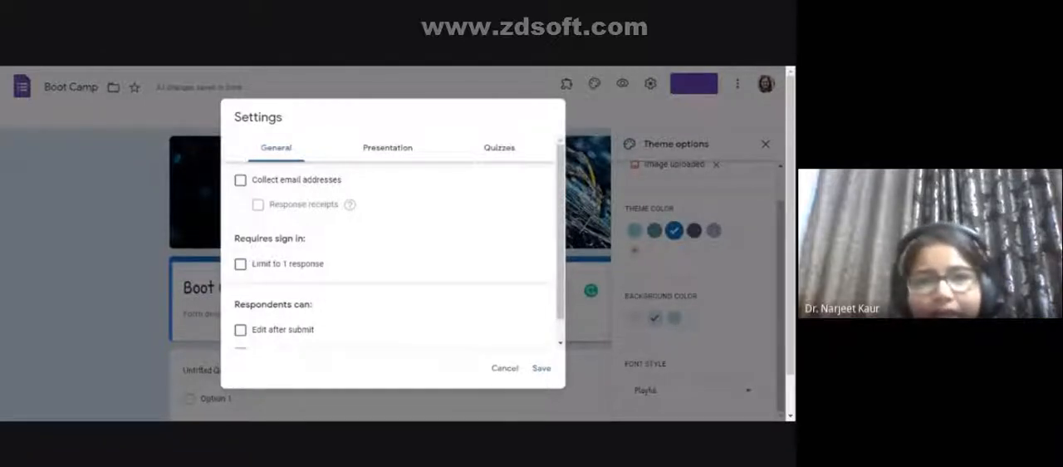
left_click(277, 181)
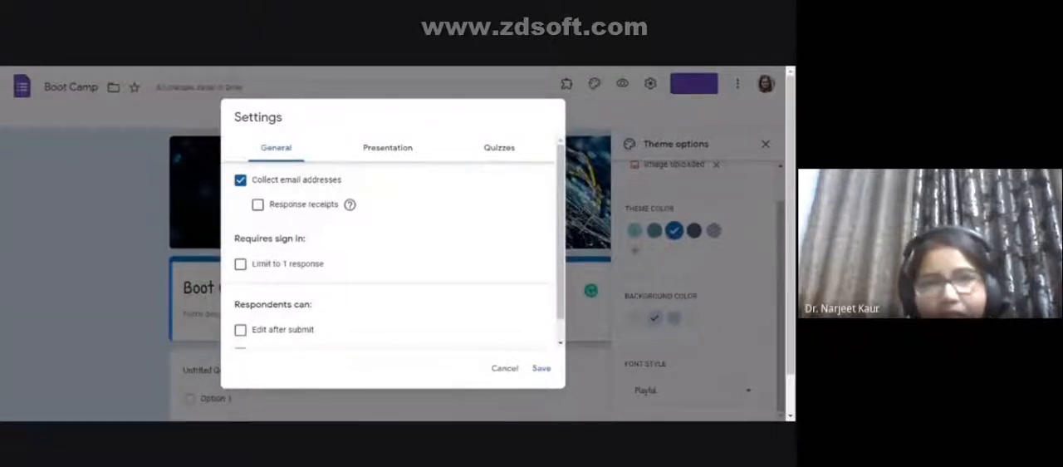
left_click(259, 205)
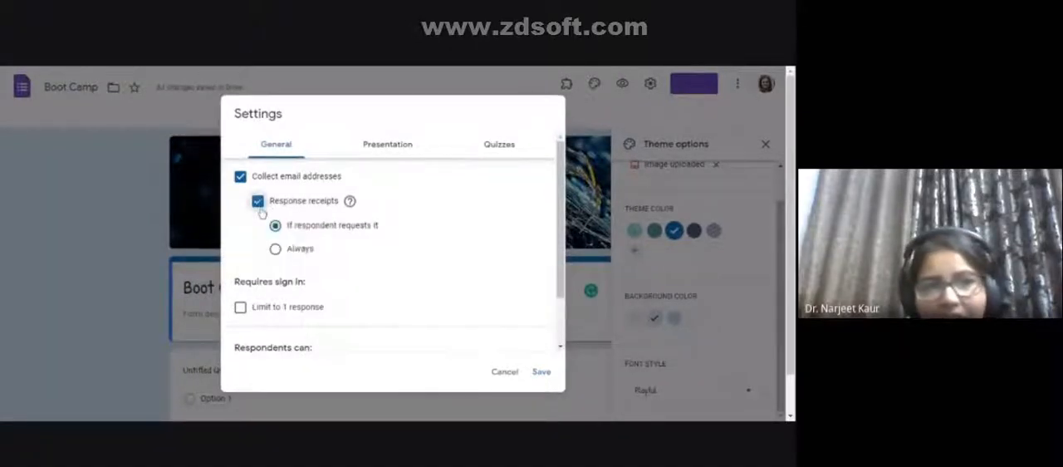
mouse_move(350, 203)
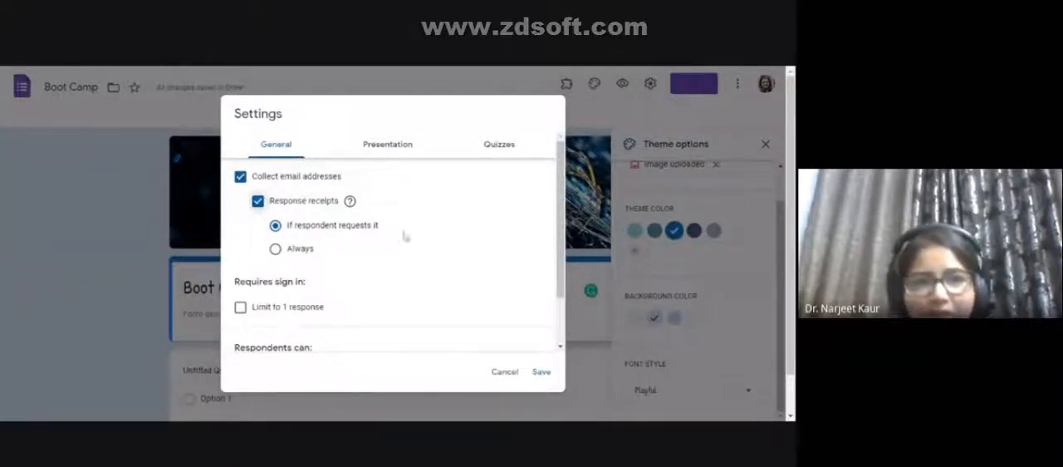
left_click(296, 252)
left_click(300, 227)
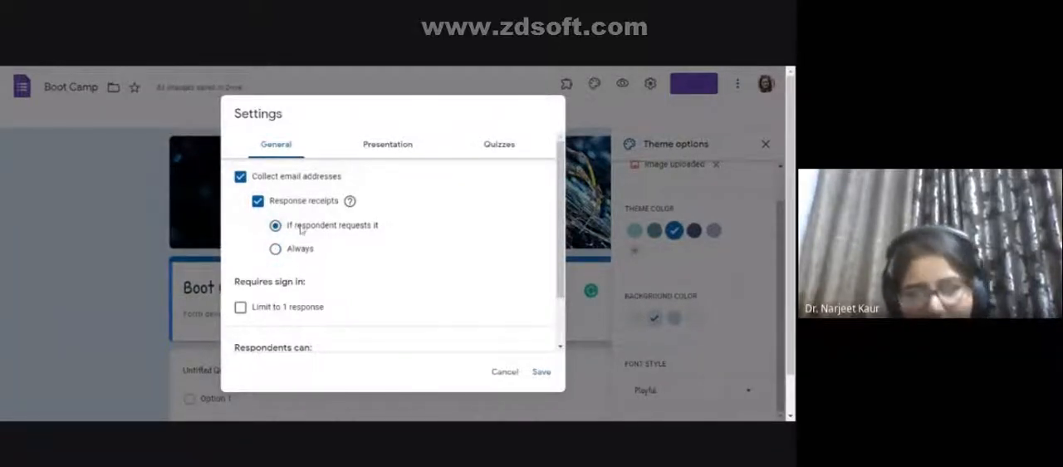
left_click(301, 253)
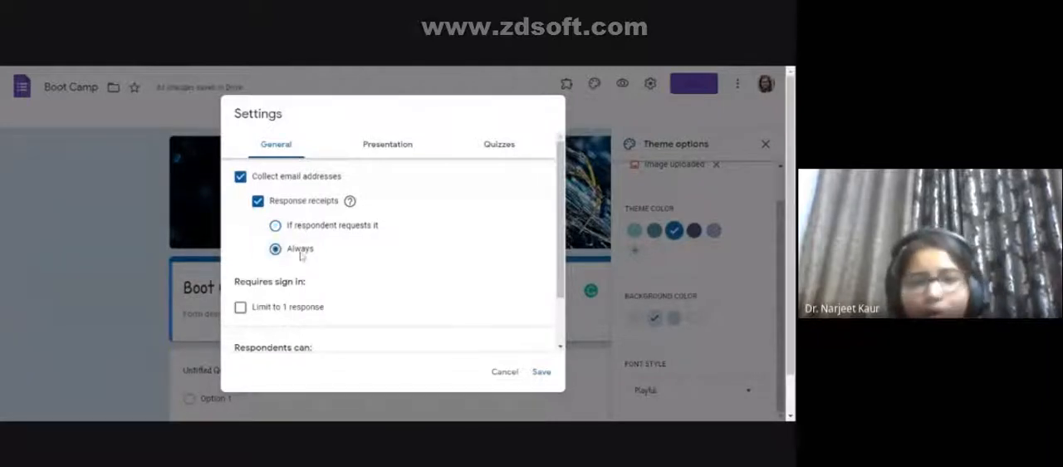
- Limit the form to 1 response per respondent
scroll(300, 255, "down", 1)
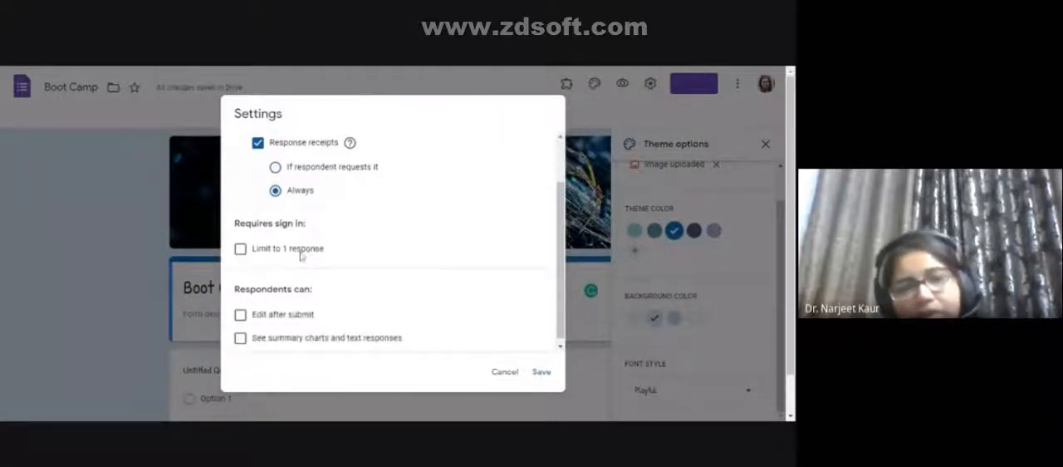
scroll(300, 257, "up", 2)
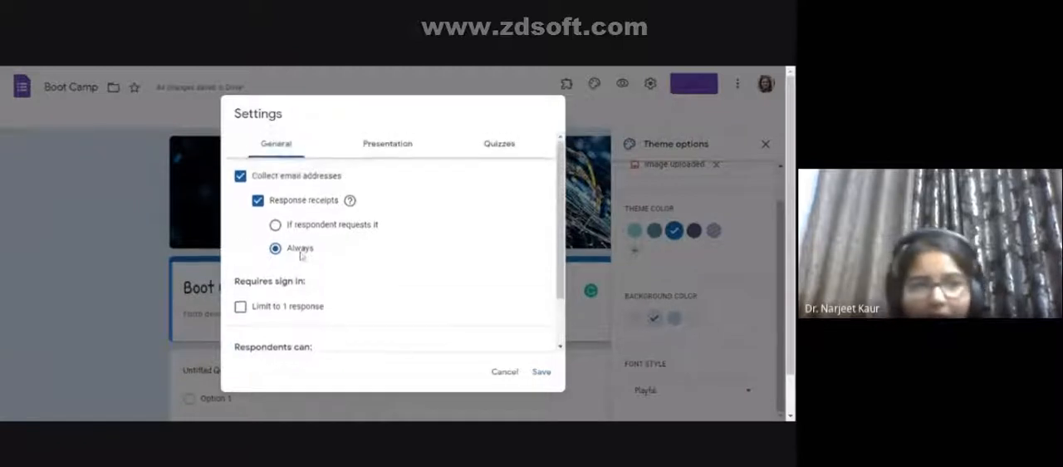
scroll(299, 263, "down", 2)
left_click(242, 245)
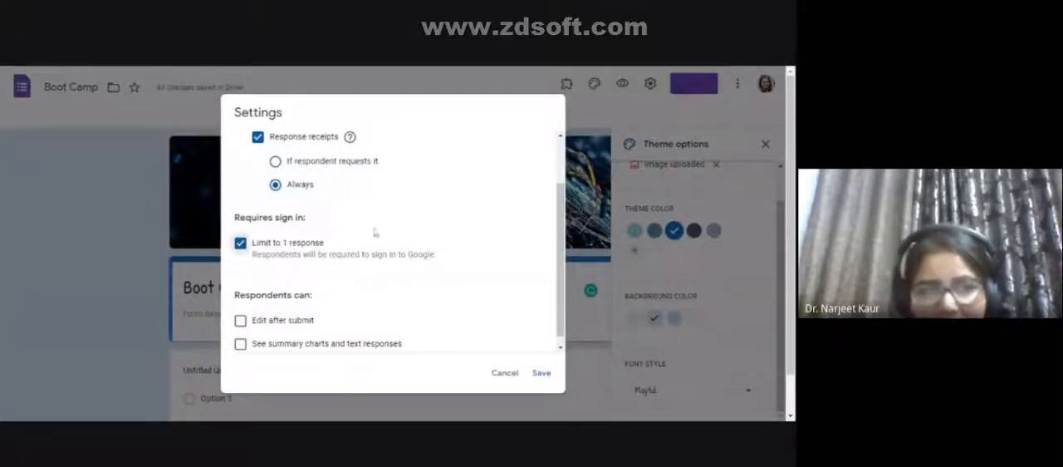
scroll(322, 288, "down", 3)
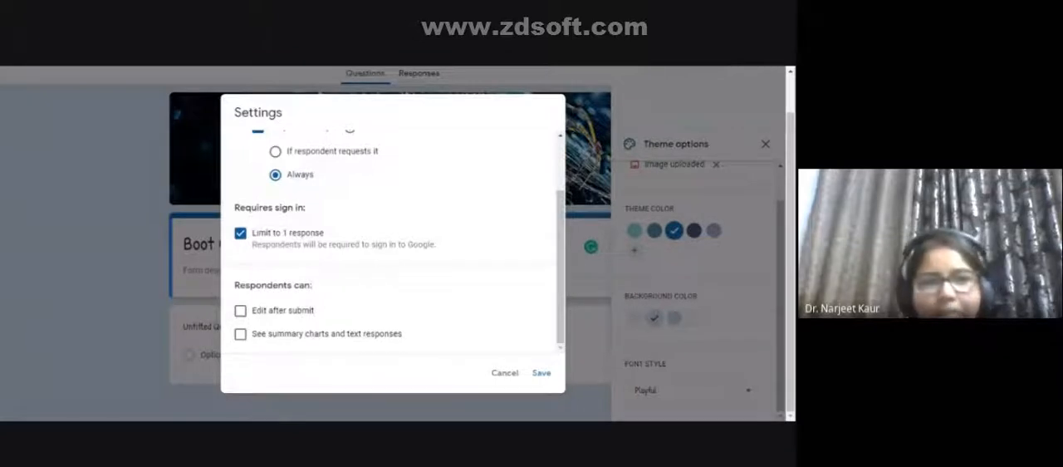
scroll(440, 216, "up", 3)
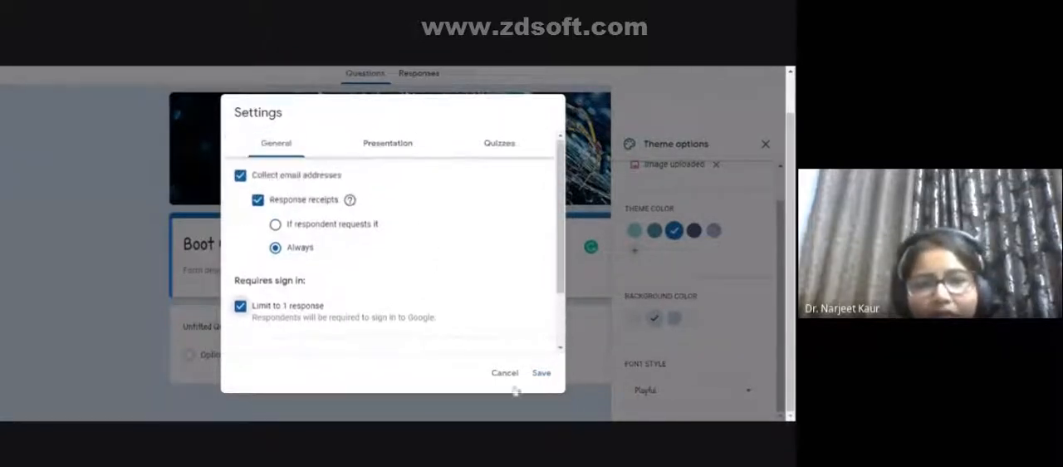
- In the form's presentation settings, enable the progress bar and shuffled question order
left_click(391, 149)
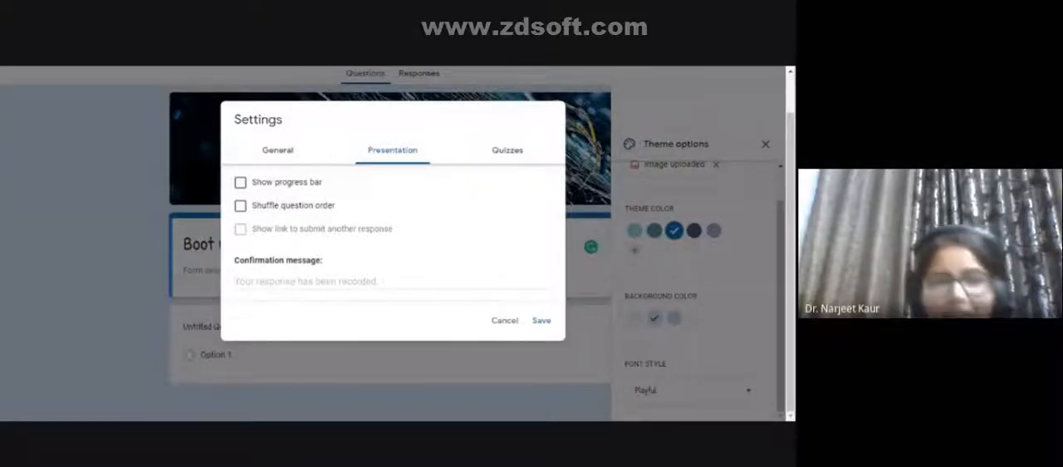
left_click(258, 189)
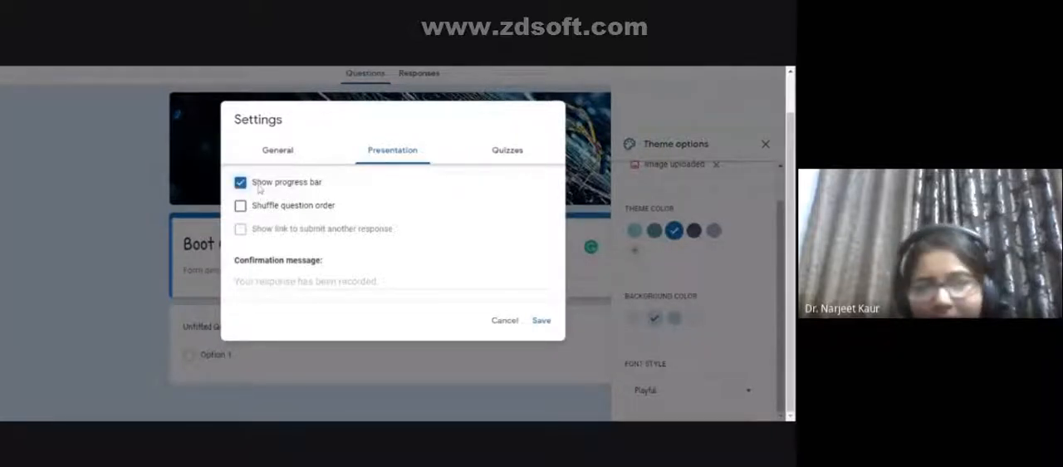
left_click(265, 206)
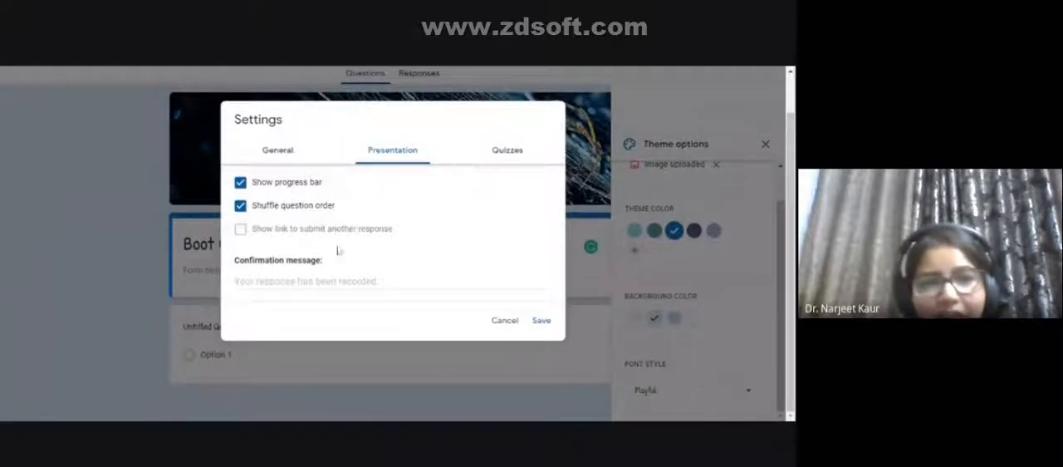
- Set the form's confirmation message to "Thank You"
left_click(295, 274)
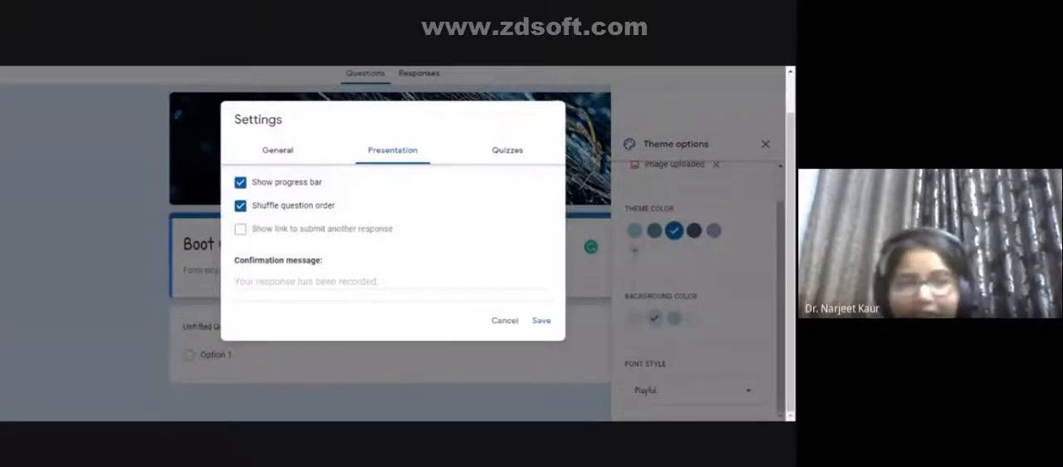
left_click(293, 282)
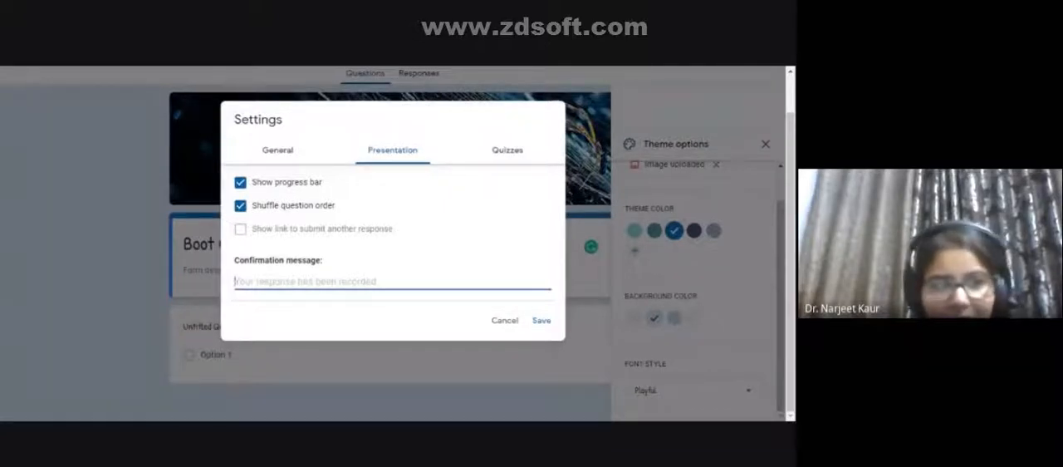
type("Thank")
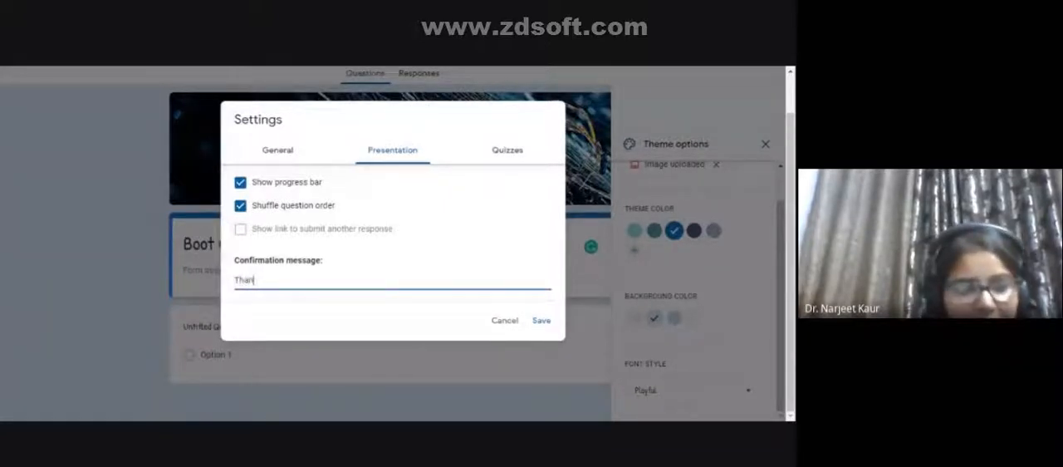
type(" You")
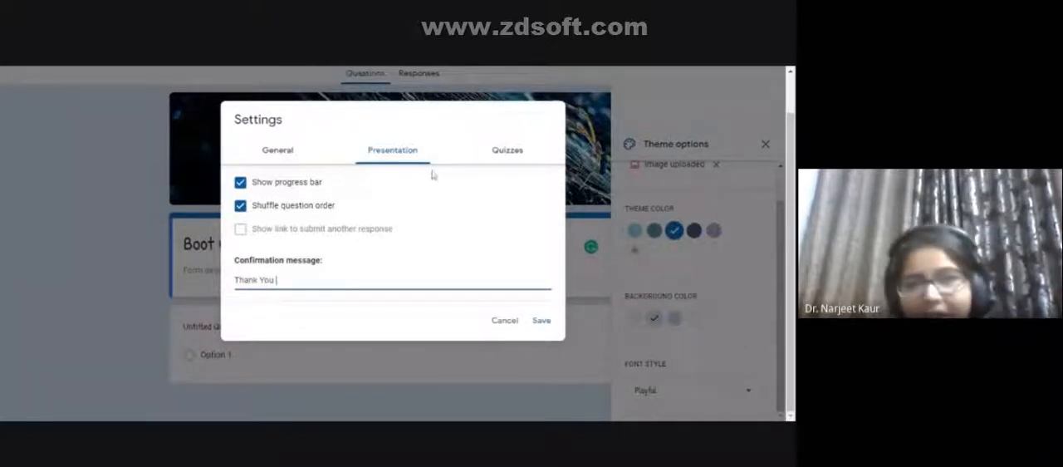
- In the form's quiz settings, make the form a quiz and review the grade release and respondent visibility options
left_click(502, 153)
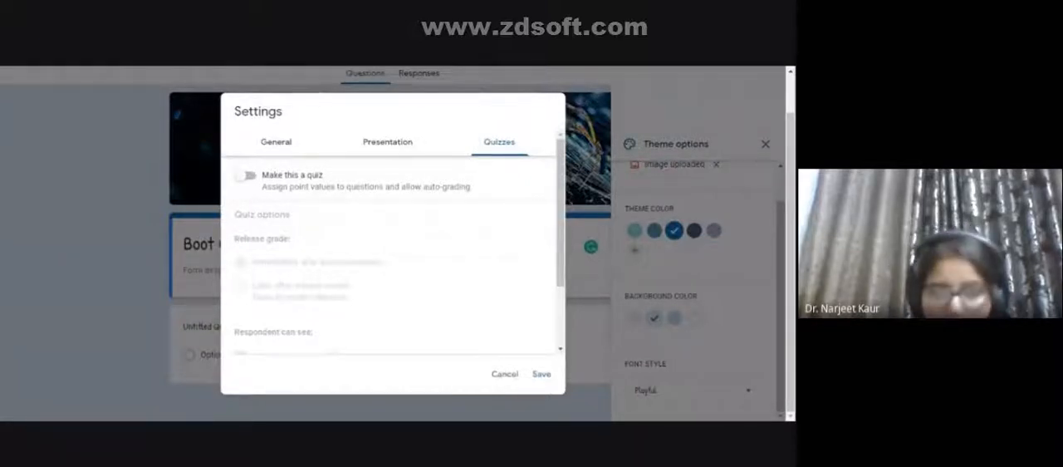
left_click(245, 176)
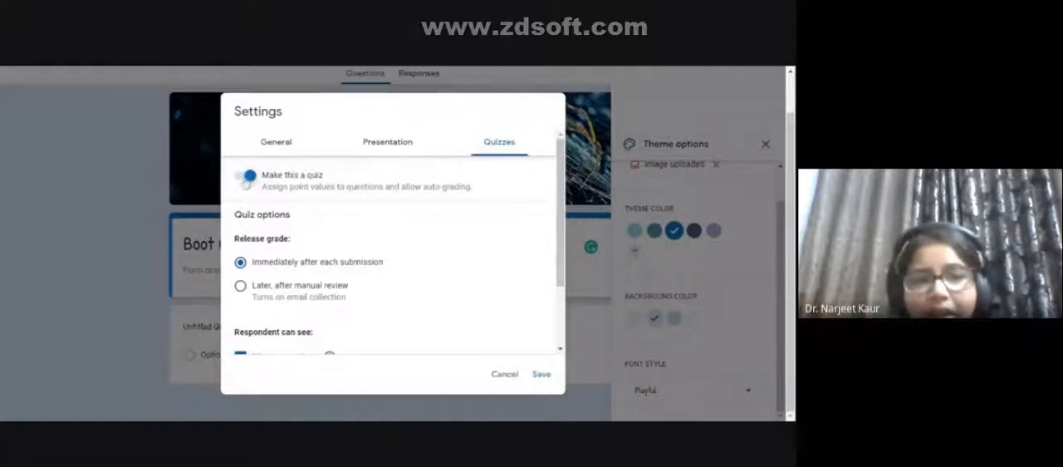
scroll(279, 326, "down", 2)
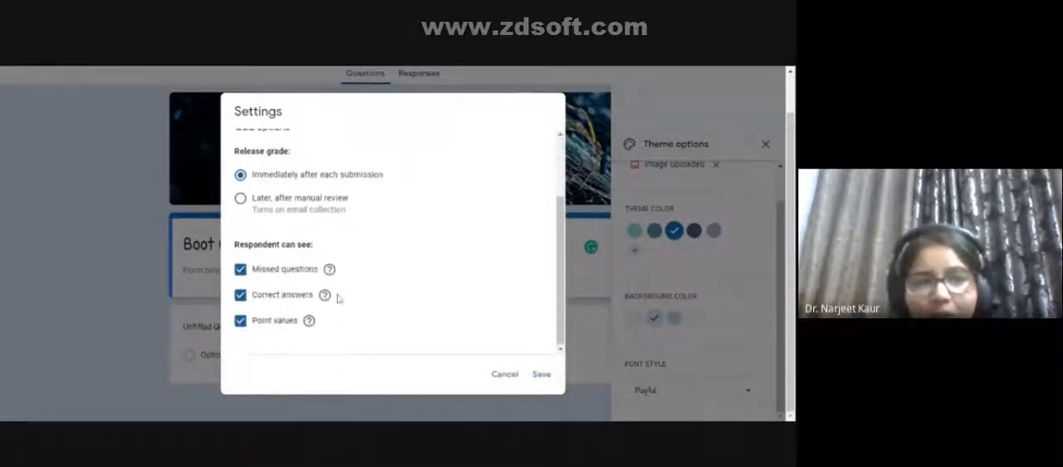
scroll(338, 299, "up", 1)
scroll(322, 316, "down", 1)
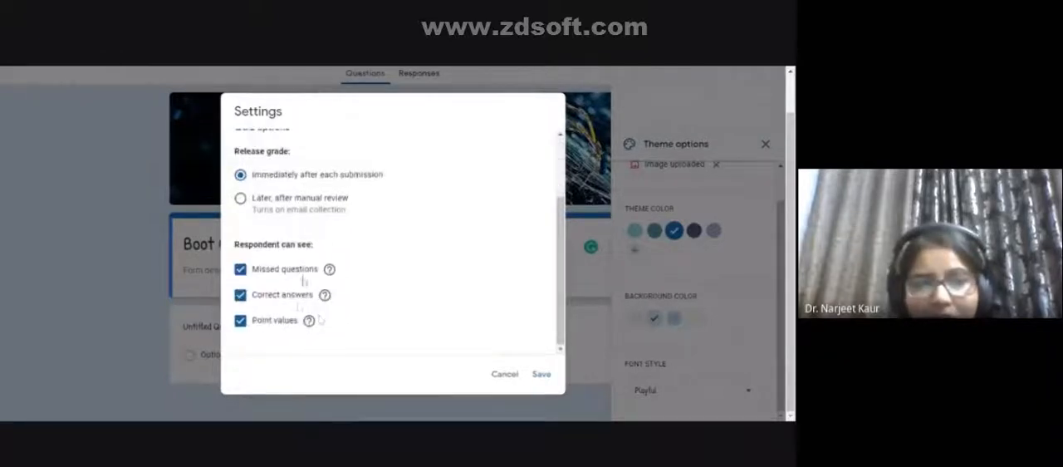
scroll(299, 290, "up", 2)
- Switch the form's quiz option off and back on
left_click(242, 176)
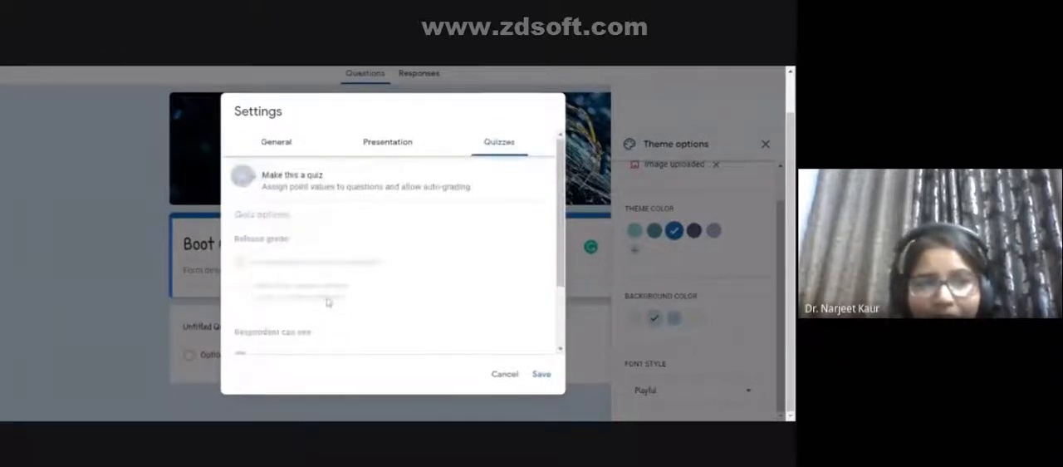
scroll(327, 301, "down", 2)
scroll(328, 305, "up", 3)
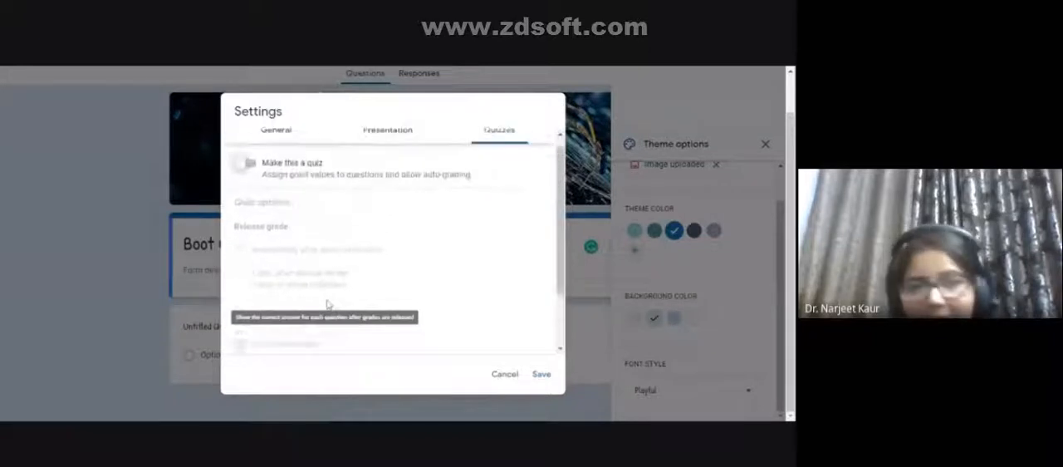
left_click(249, 177)
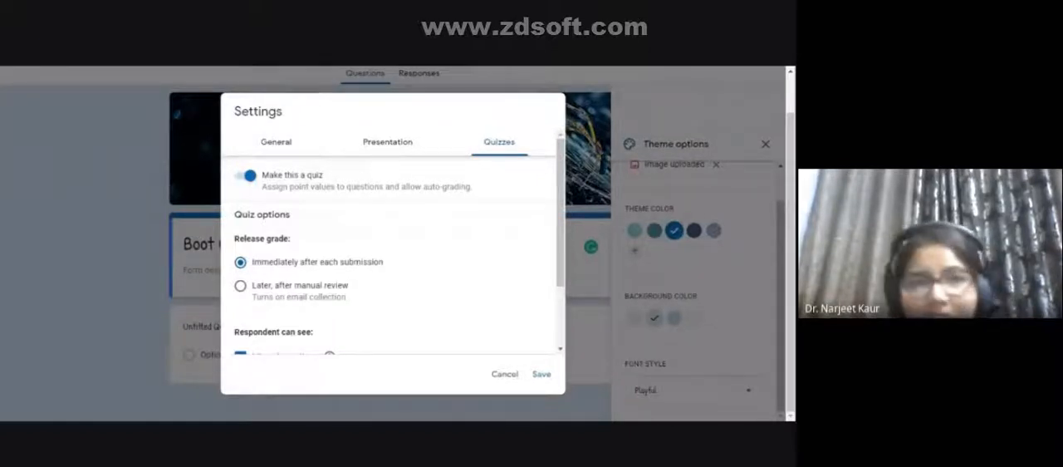
- Set quiz grades to be released later, after manual review, and save the form settings
scroll(264, 265, "down", 1)
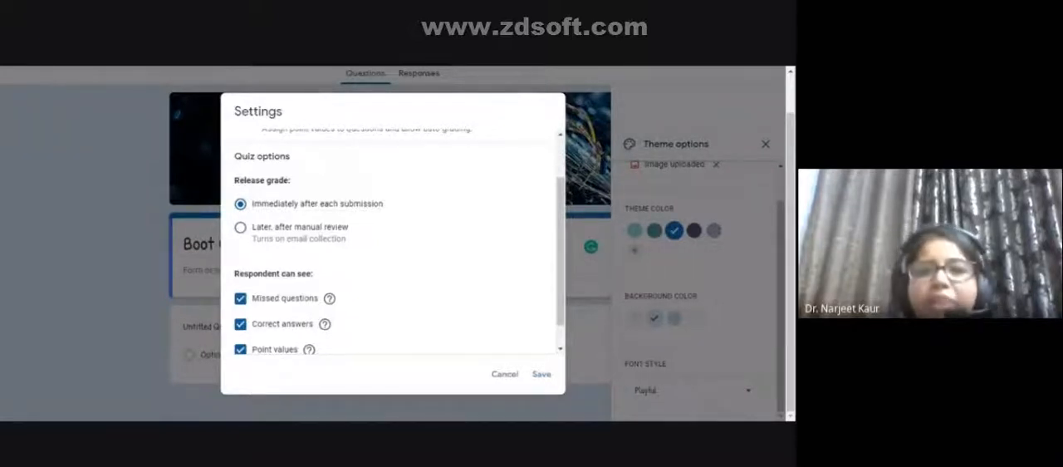
left_click(307, 233)
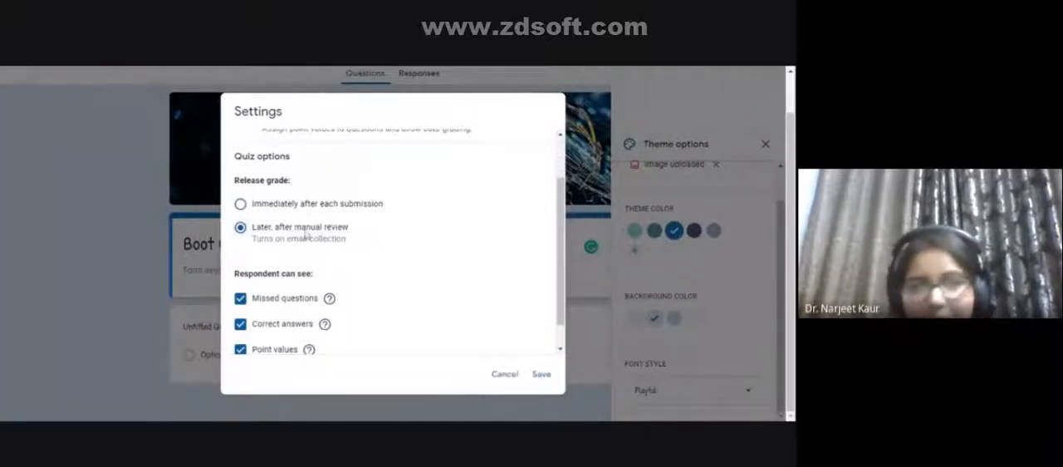
scroll(306, 234, "down", 1)
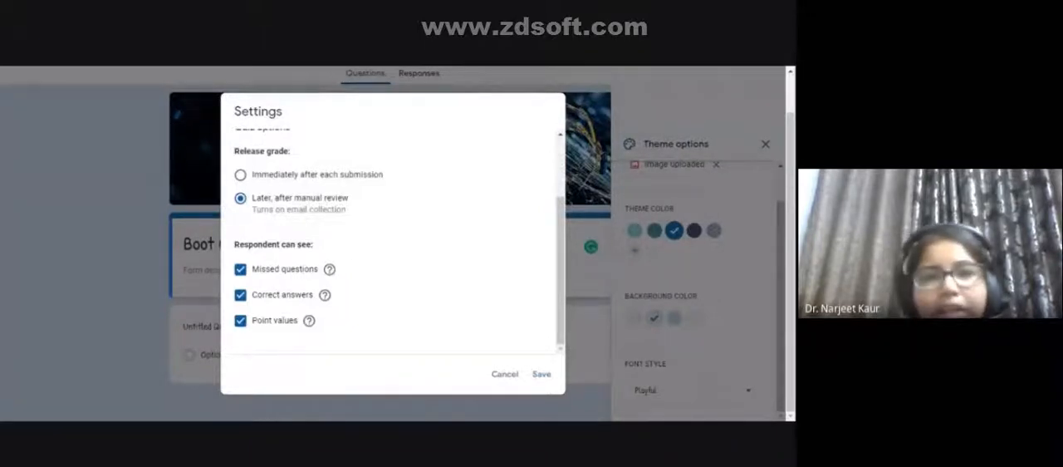
left_click(263, 326)
left_click(263, 327)
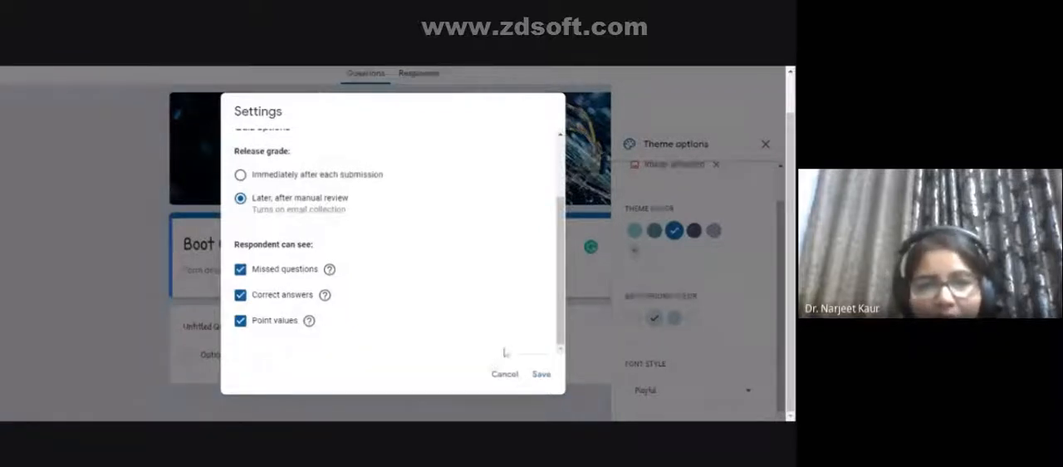
scroll(504, 340, "up", 3)
left_click(541, 374)
- Replace the untitled question's text with "Name the place where Mhahatama Ganhi was born"
scroll(538, 383, "down", 2)
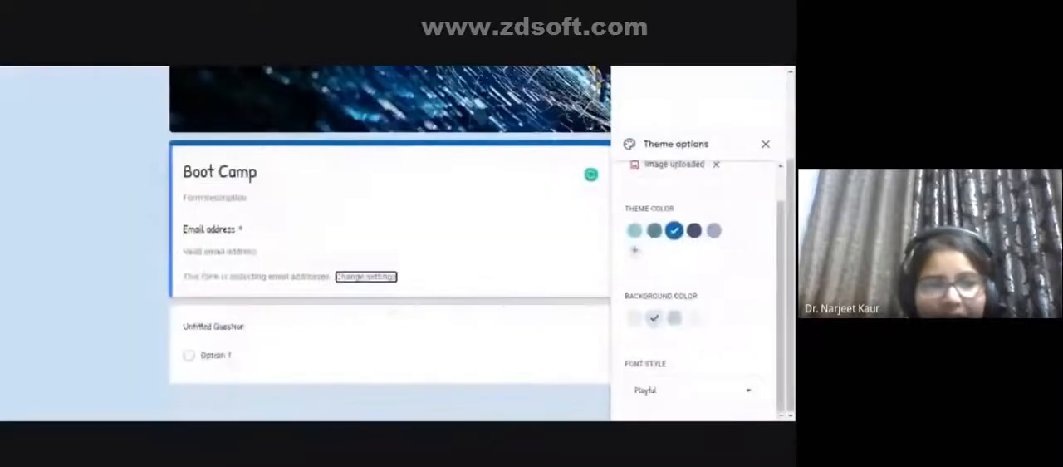
left_click(223, 329)
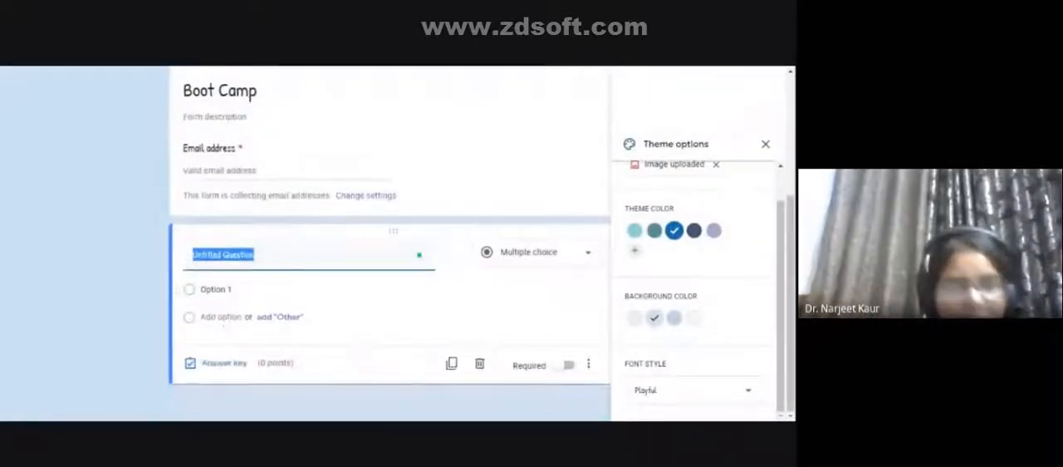
type("Name")
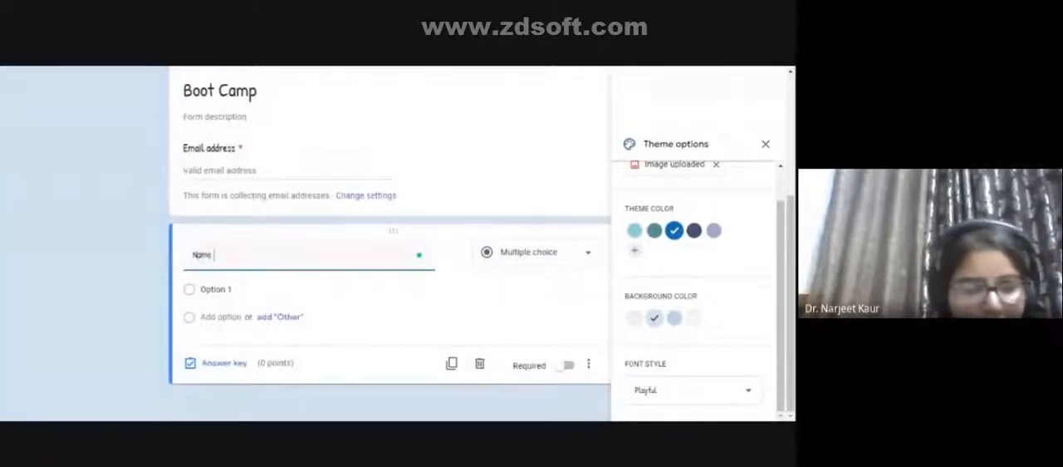
type(" the")
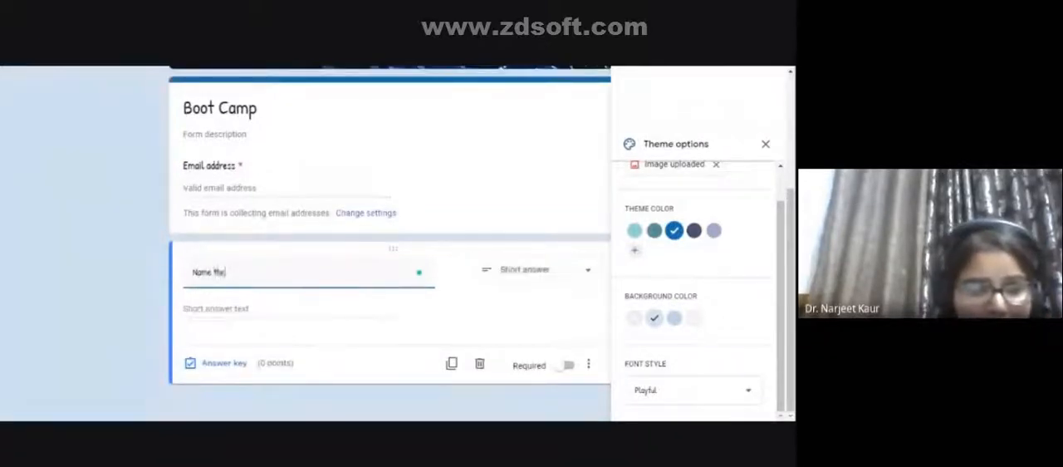
type(" place wher")
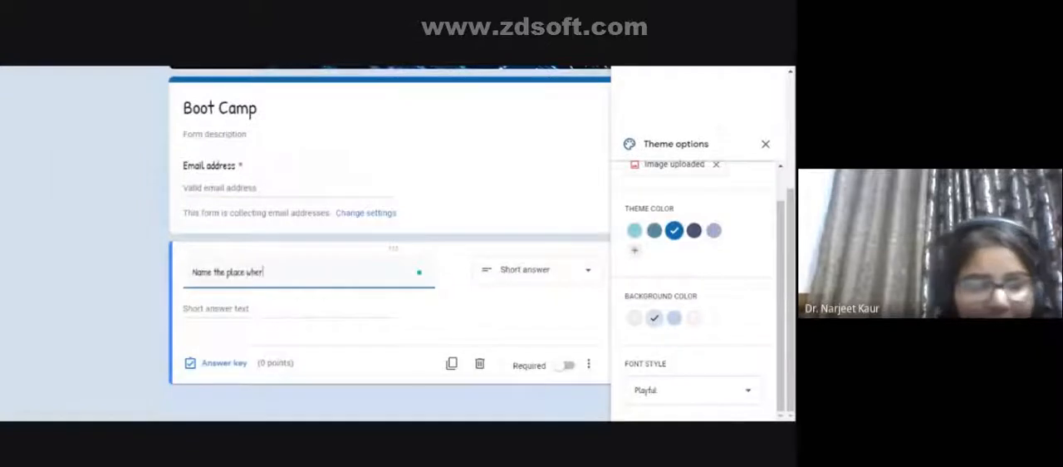
type("e Mh")
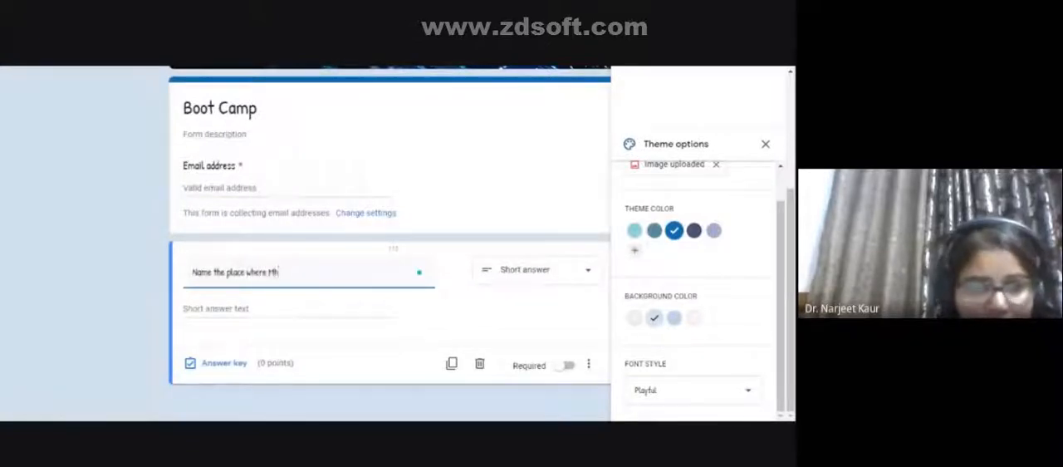
type("dha")
type("tama Gan")
type("hi was ")
type("born")
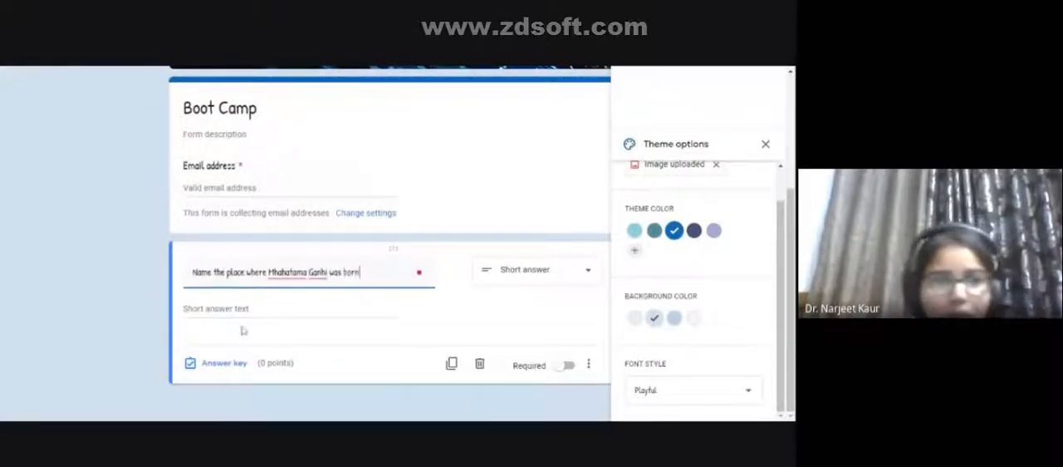
- Close the theme options and accept the suggested correct answer "Porbandar" for the birthplace question
left_click(764, 145)
scroll(218, 336, "up", 3)
scroll(218, 336, "down", 5)
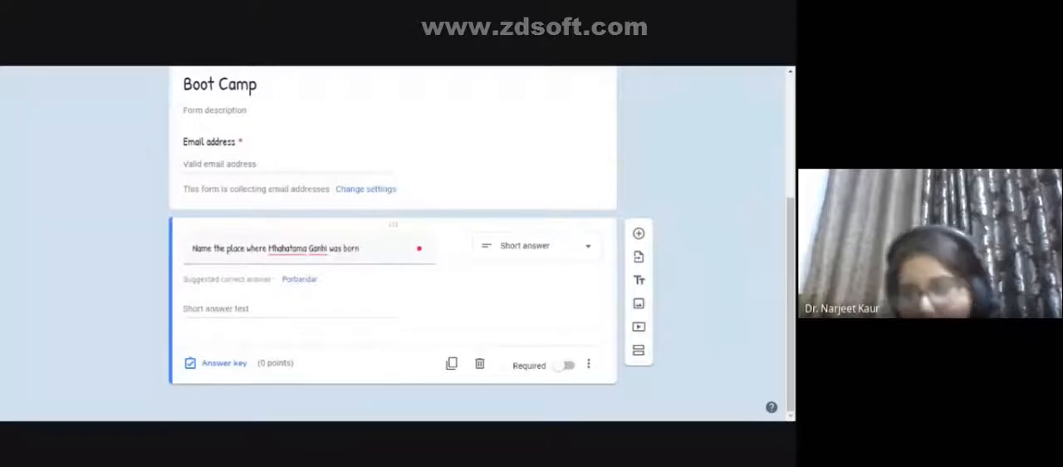
left_click(285, 279)
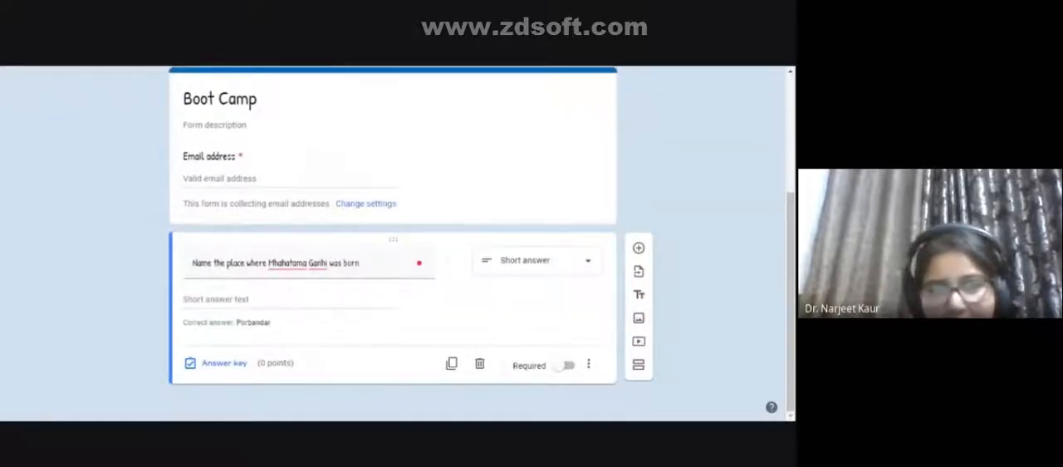
- Make the birthplace question multiple choice with the options "Porbandar", "Delhi" and Other
left_click(492, 271)
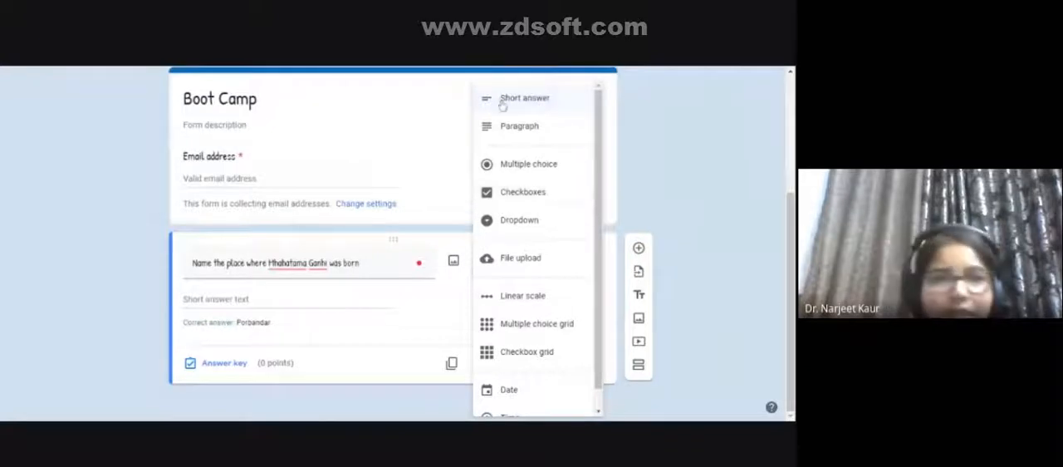
left_click(522, 166)
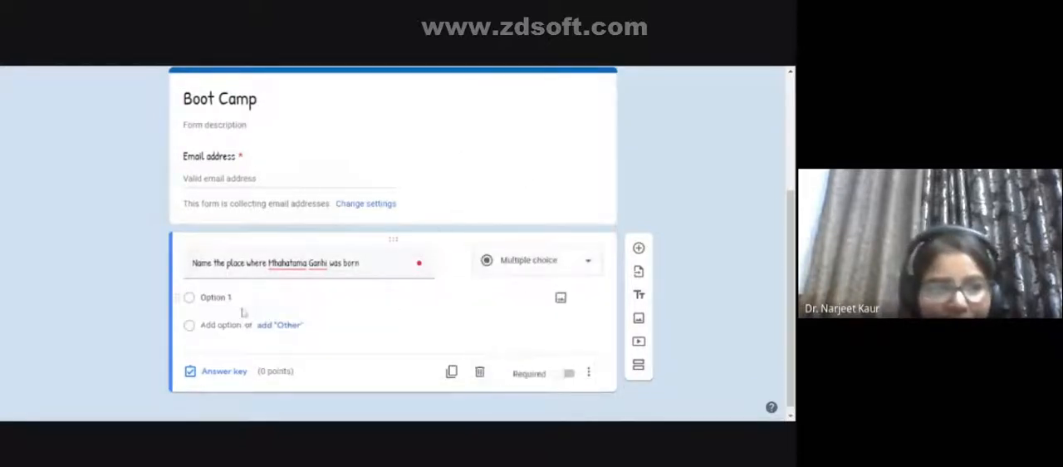
left_click(208, 300)
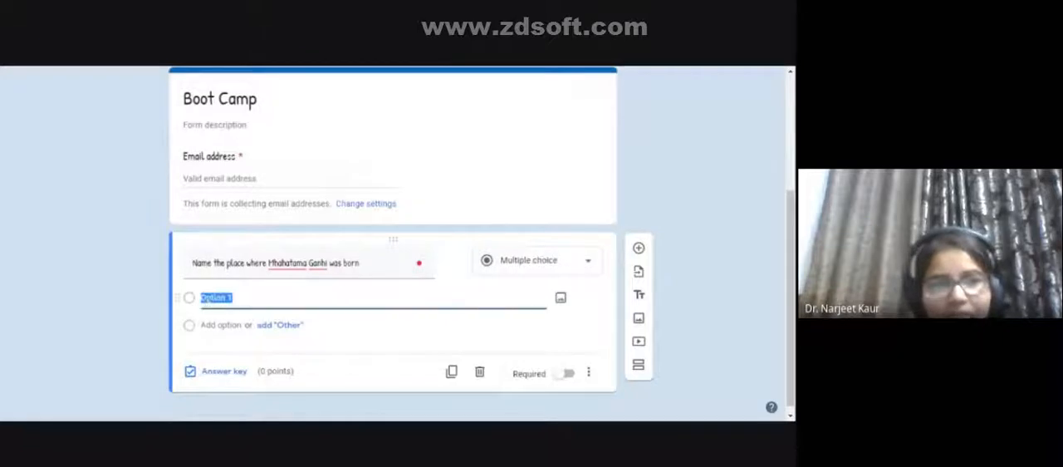
type("Porbandar")
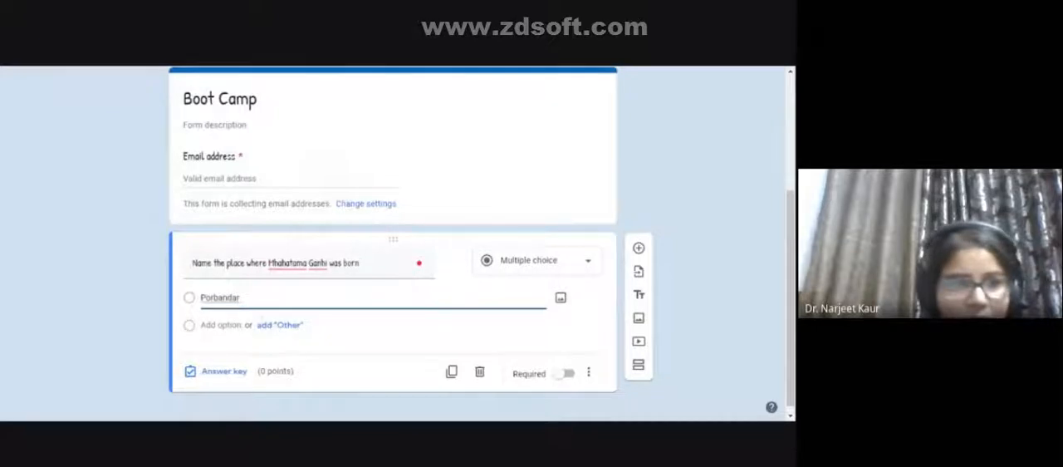
key("Return")
type("Delhi")
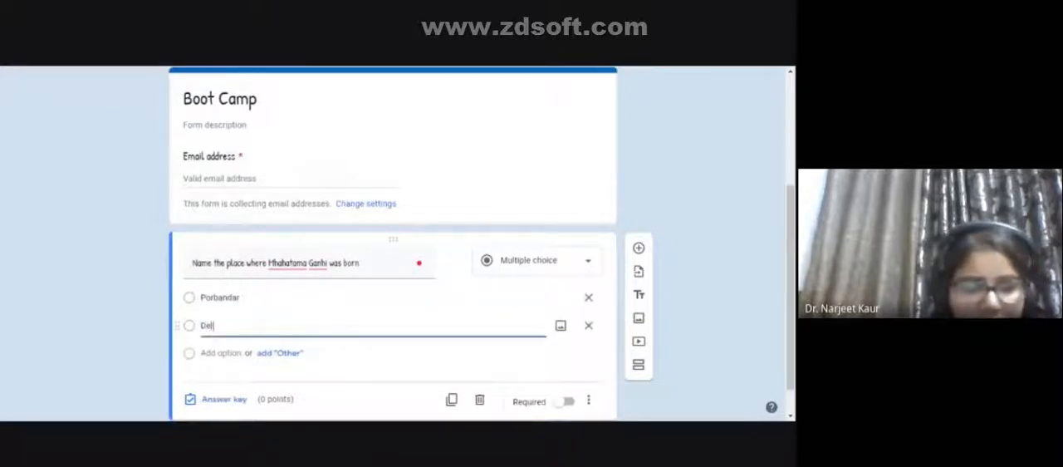
left_click(285, 354)
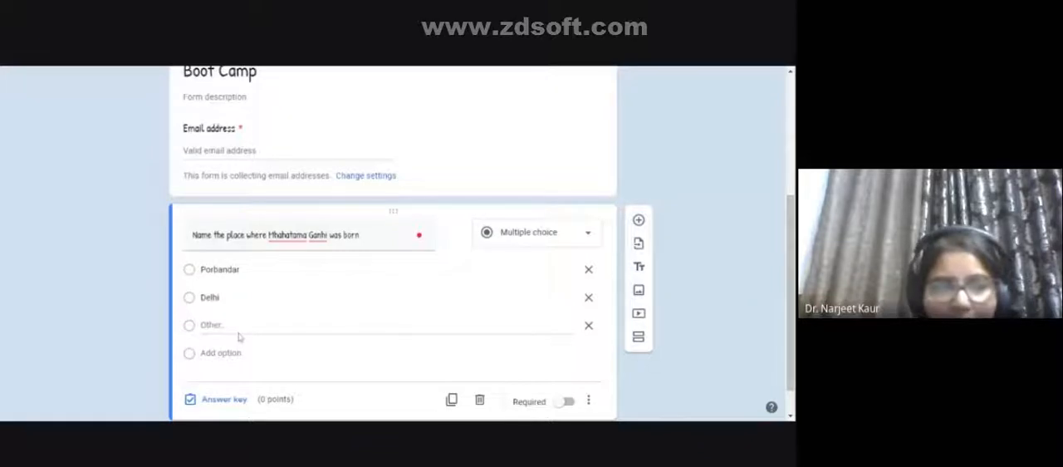
- In the birthplace question's answer key, mark Porbandar as correct and assign 2 points
scroll(239, 336, "down", 1)
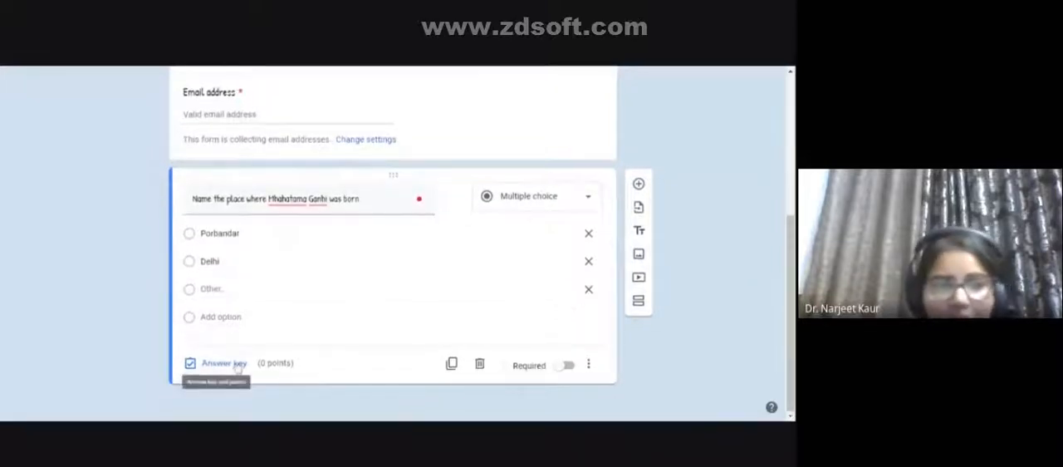
left_click(224, 363)
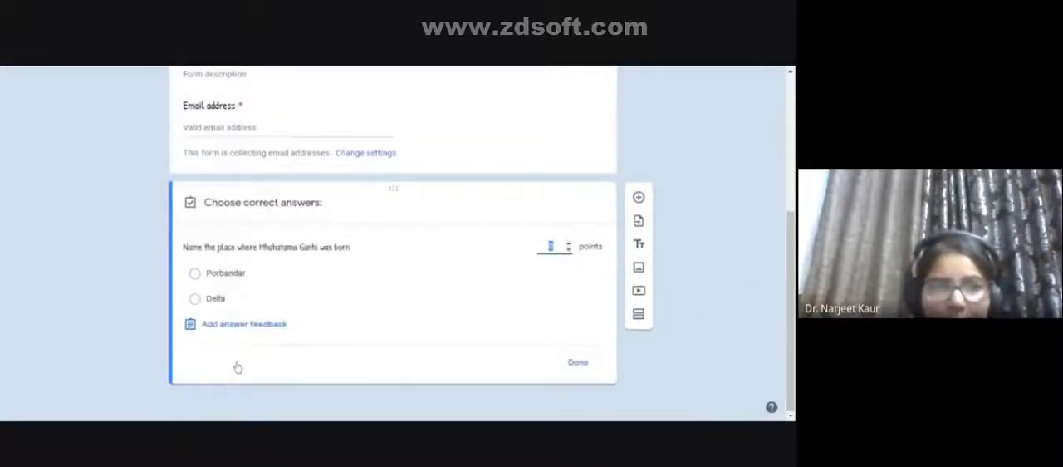
left_click(221, 278)
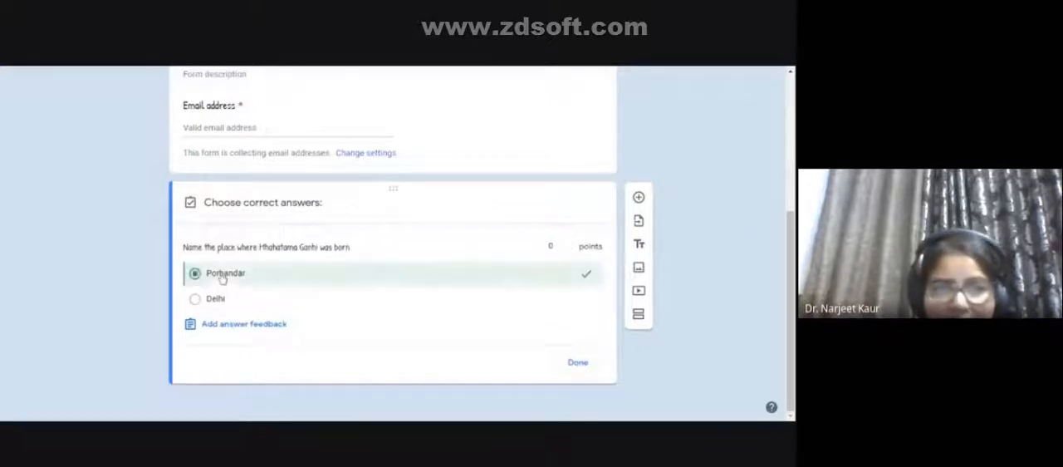
left_click(569, 244)
left_click(569, 244)
- Add the feedback "great" for correct answers to the birthplace question and save it
left_click(237, 325)
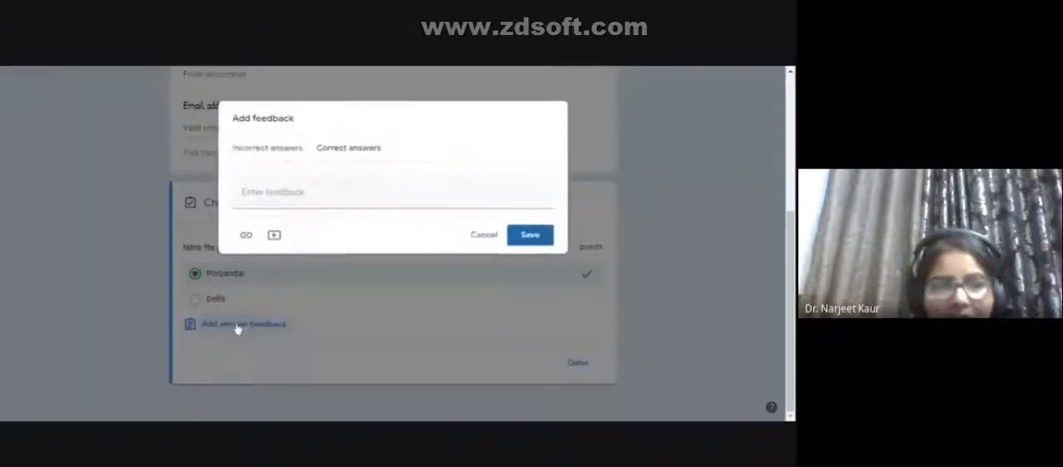
left_click(285, 197)
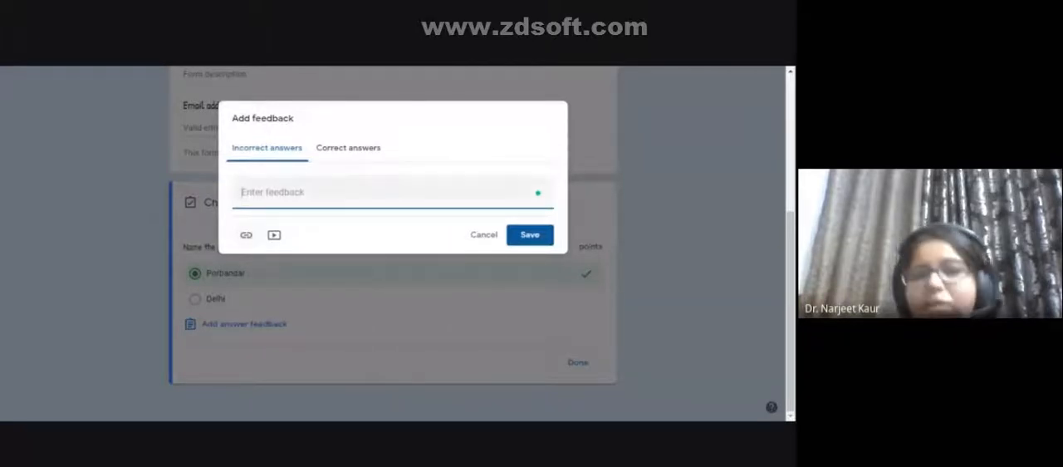
left_click(352, 154)
left_click(349, 191)
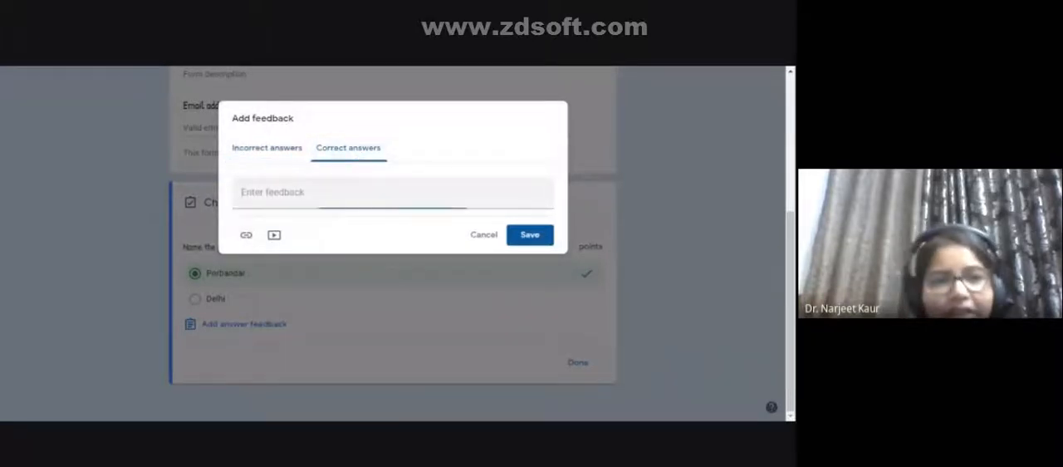
type("great")
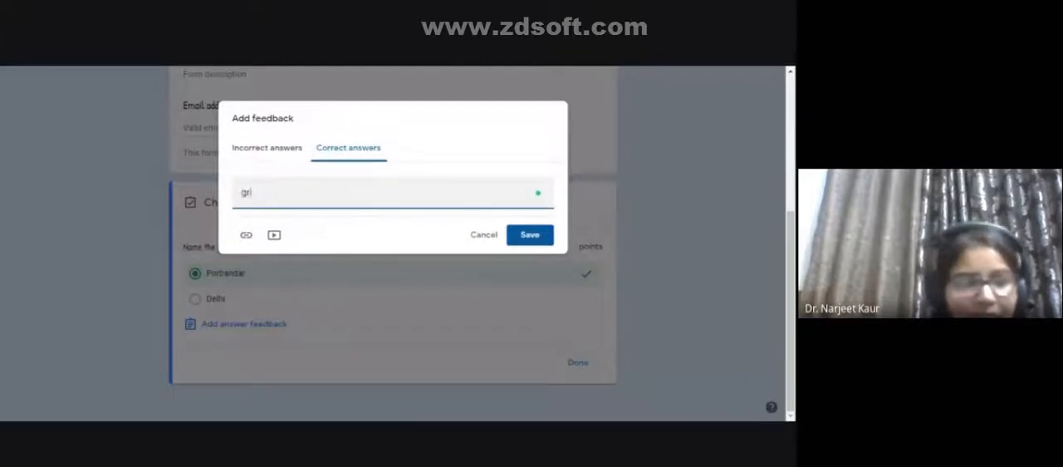
left_click(529, 239)
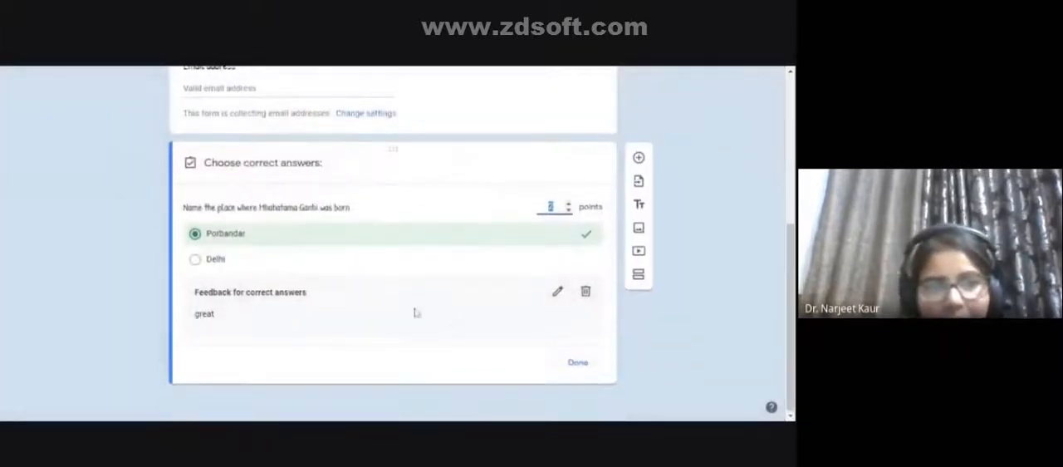
- Add a linear scale question from 1 to 5 titled "please rate this presentaion" after the birthplace question
left_click(638, 158)
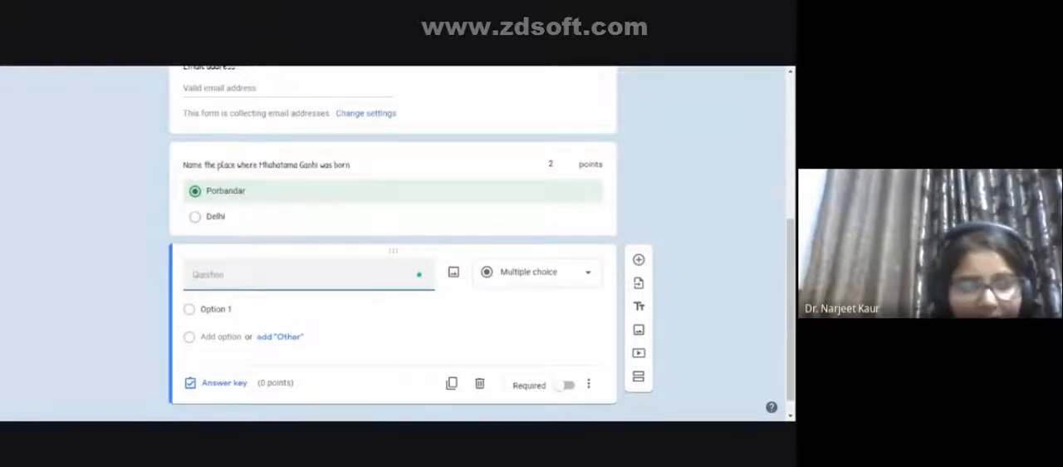
type("rate this pres")
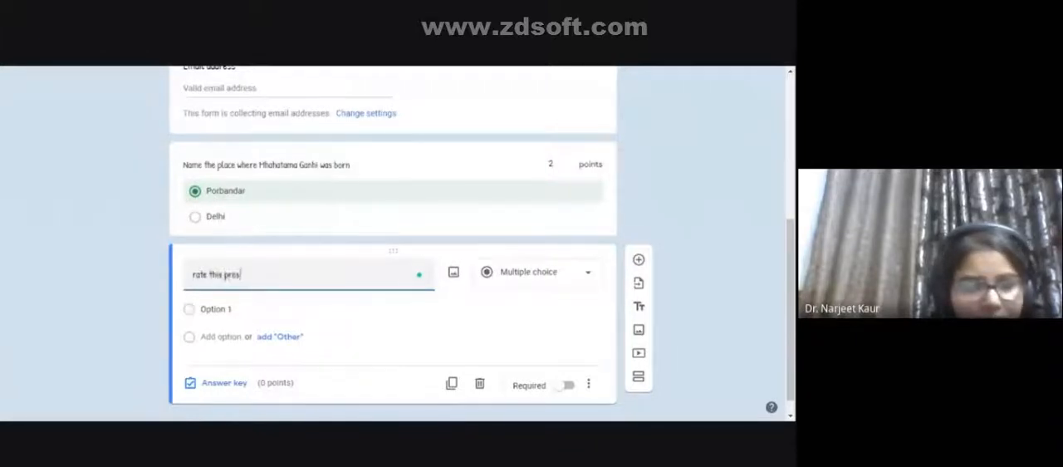
type("entation")
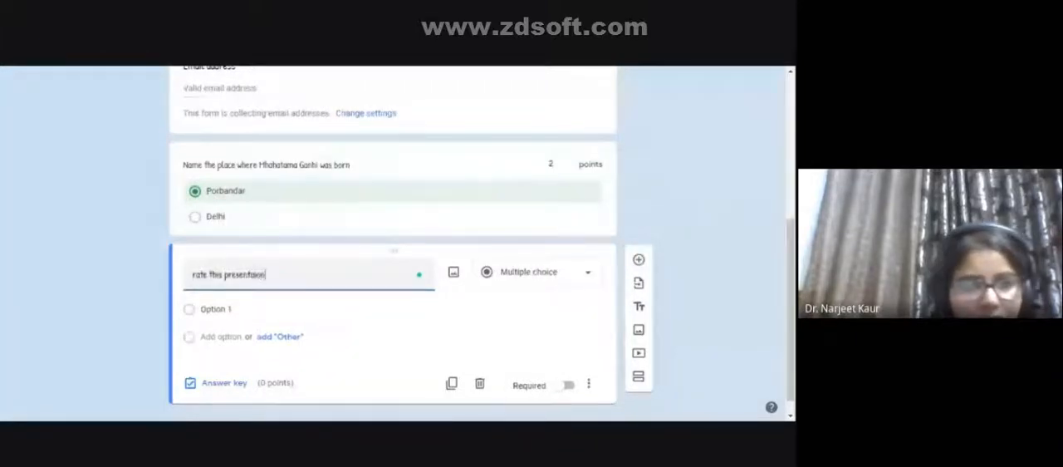
left_click(193, 274)
type("please")
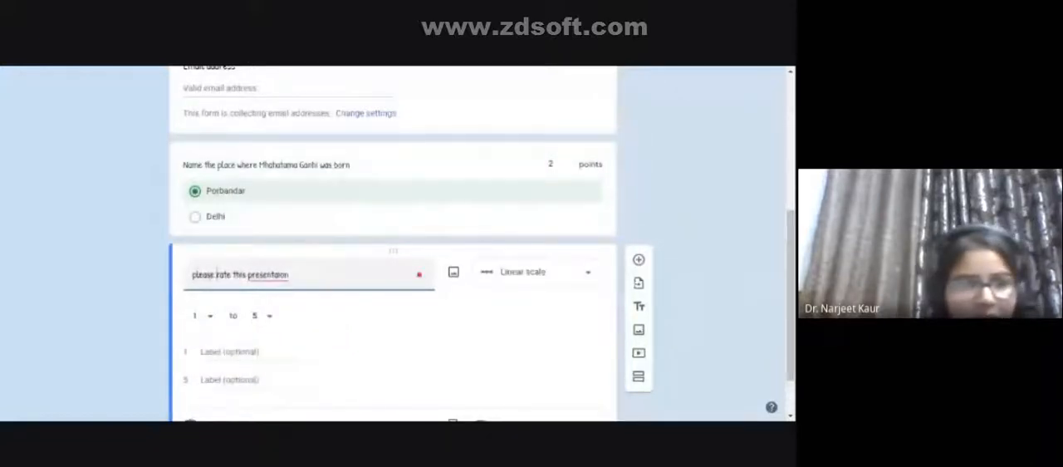
- Label the rating scale's value 1 as "Poor" and value 5 as "brililliant"
scroll(510, 290, "down", 1)
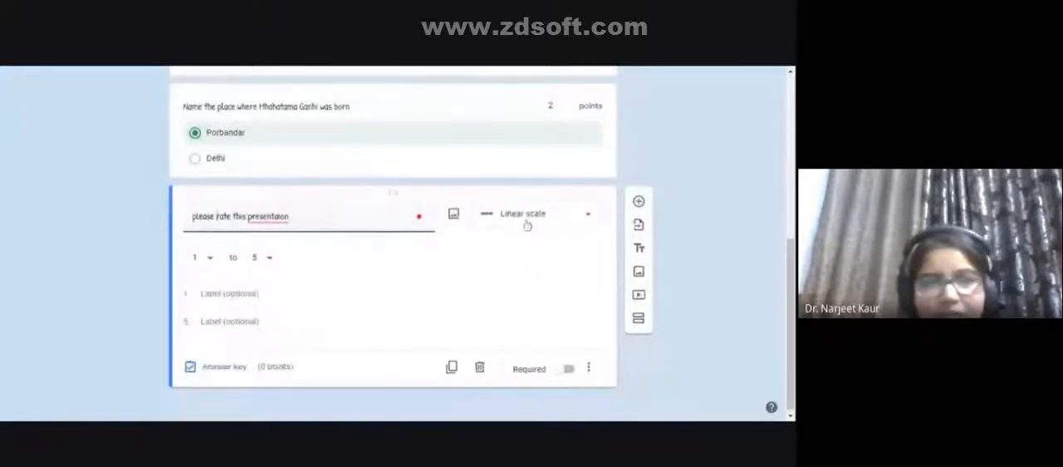
left_click(240, 293)
type("Poor")
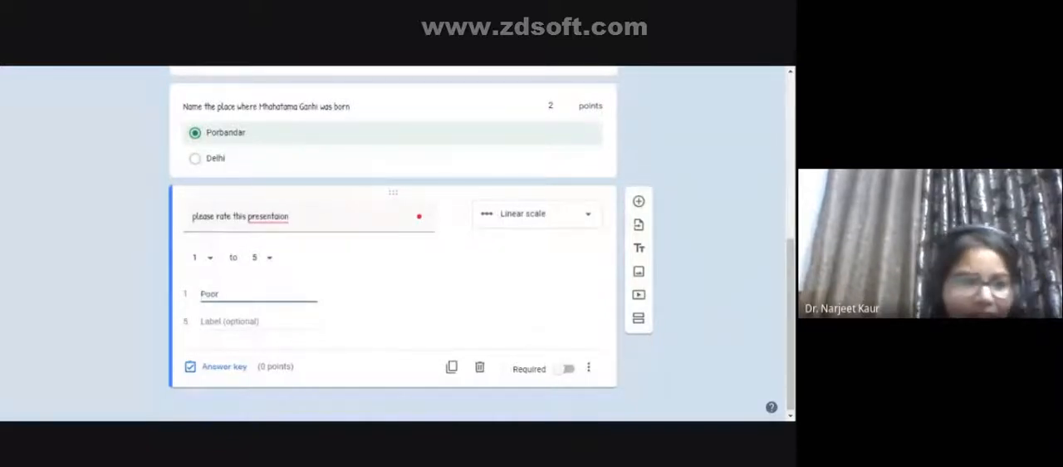
left_click(241, 322)
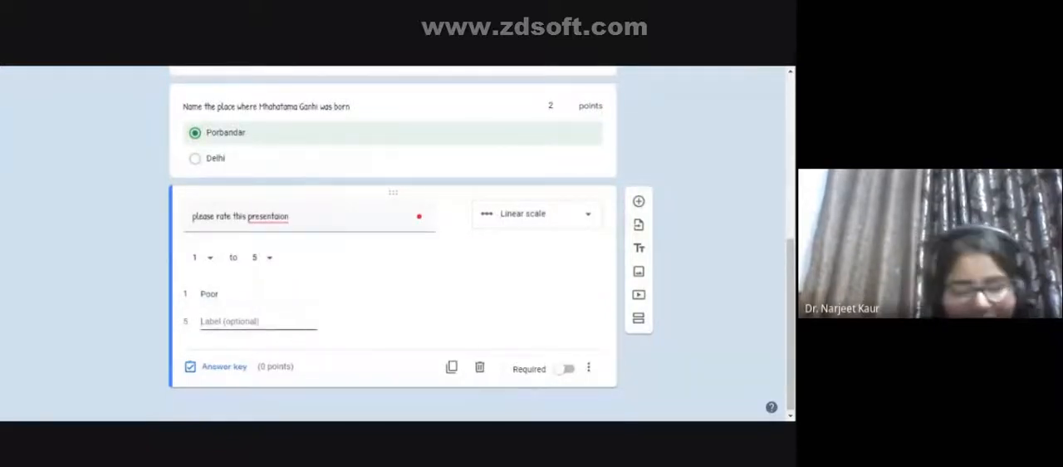
type("bril")
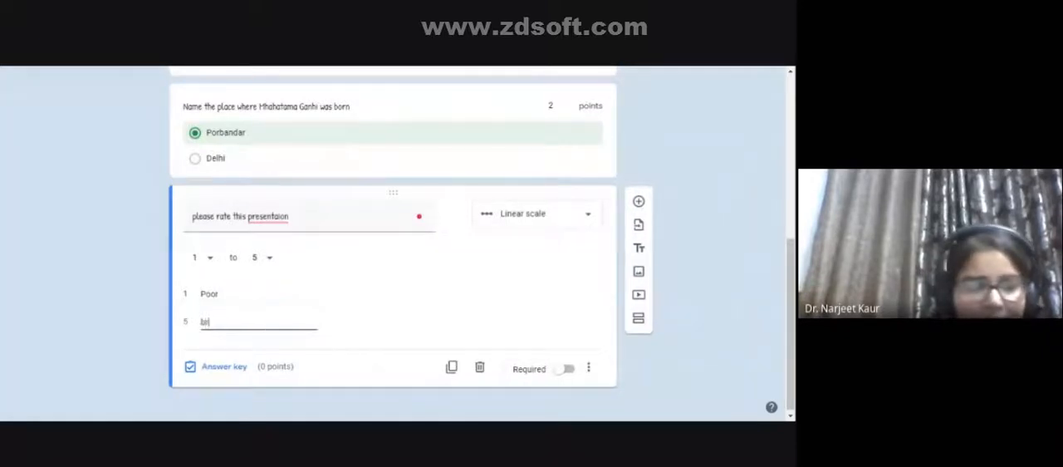
type("liiant")
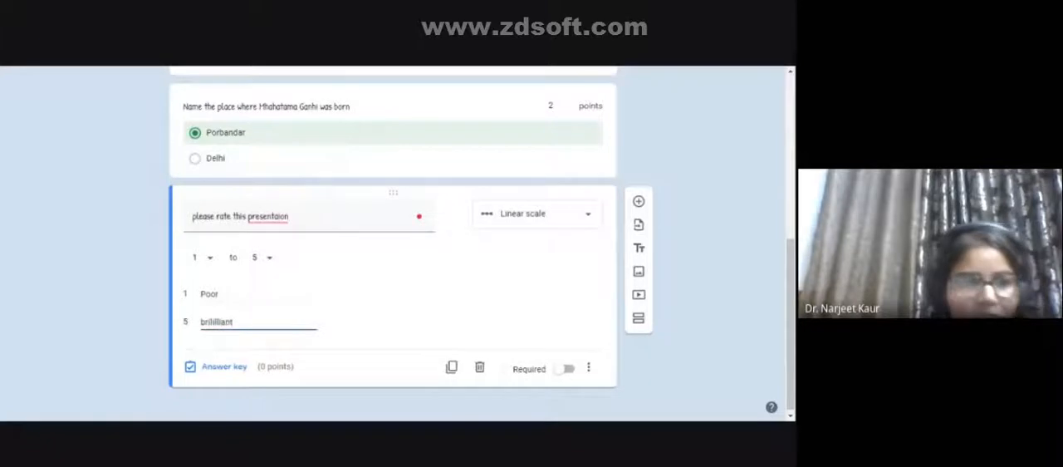
- Assign 1 point to the presentation rating question in its answer key and save it
left_click(221, 367)
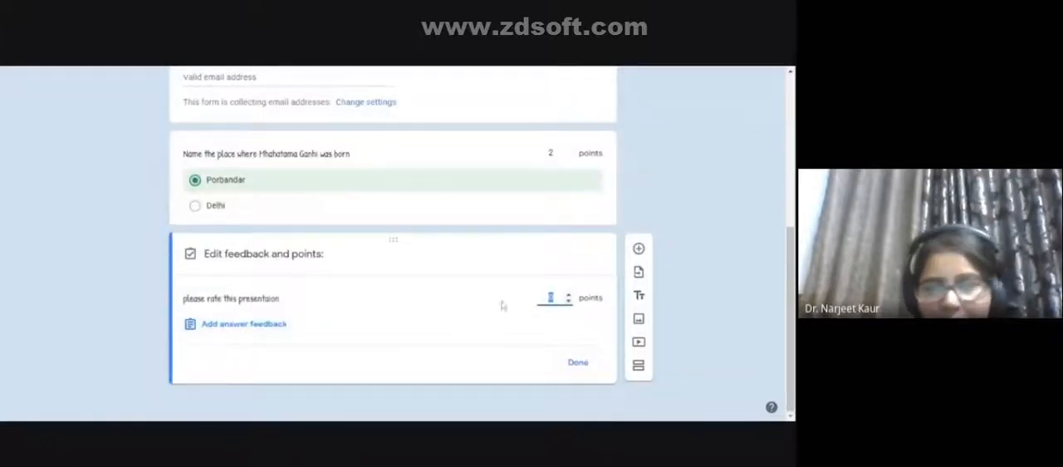
left_click(568, 294)
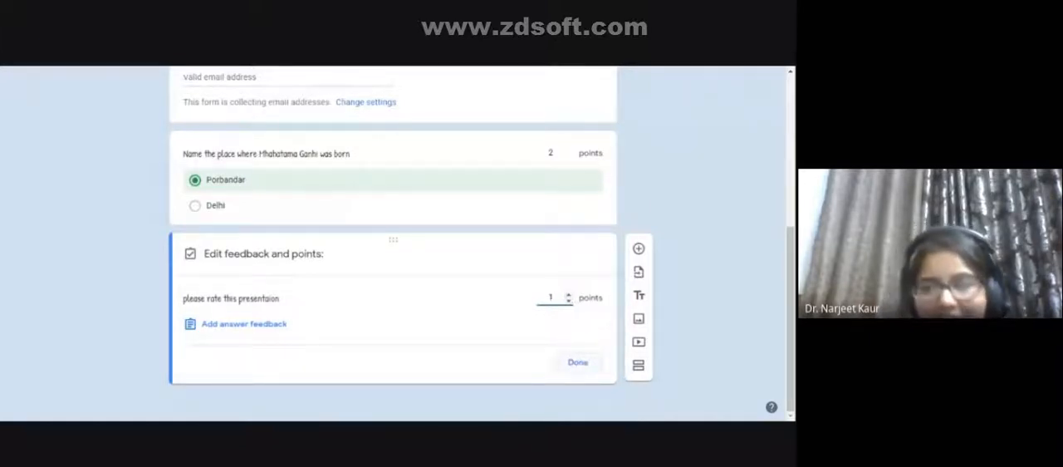
left_click(577, 362)
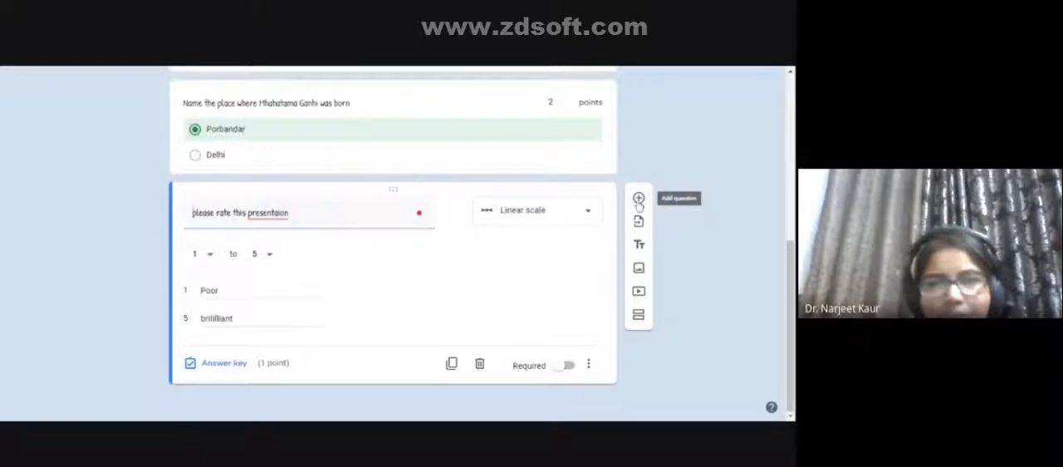
- Add a checkboxes question titled "number of continents" after the rating question
left_click(639, 203)
left_click(524, 255)
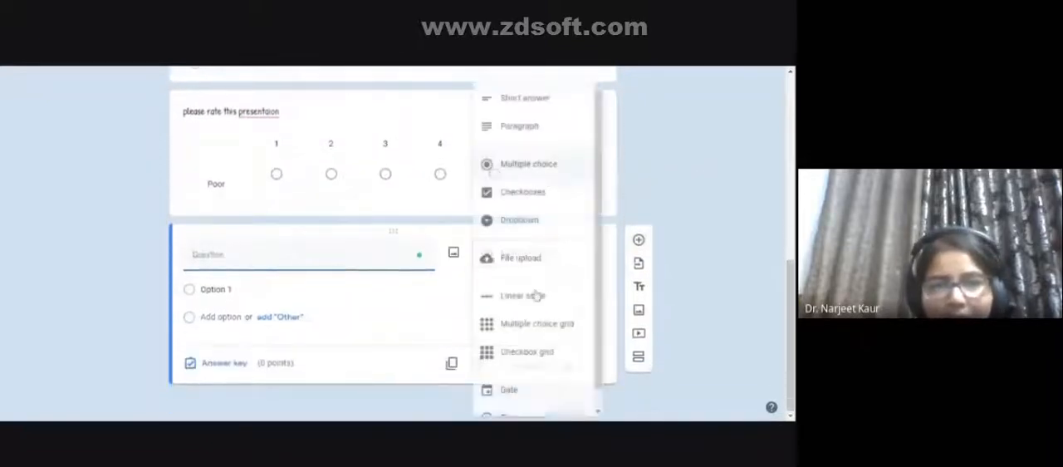
left_click(513, 198)
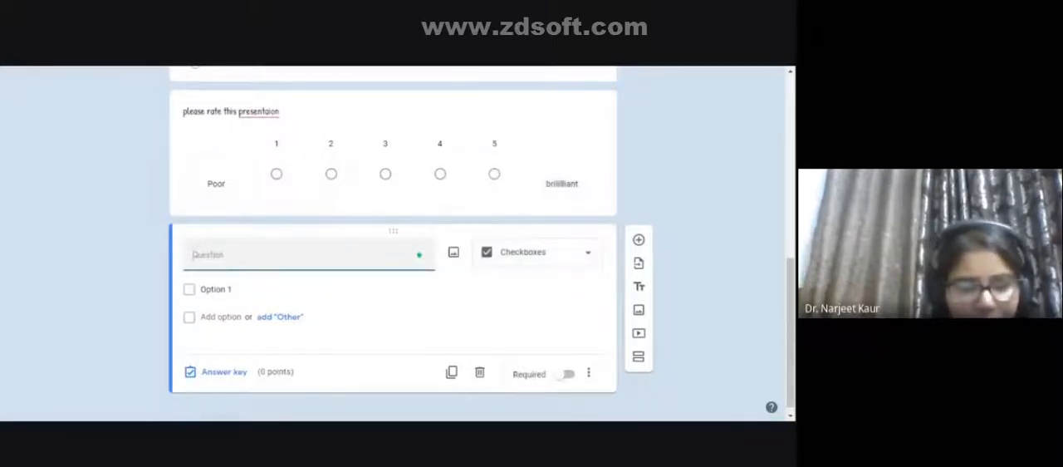
type("nu")
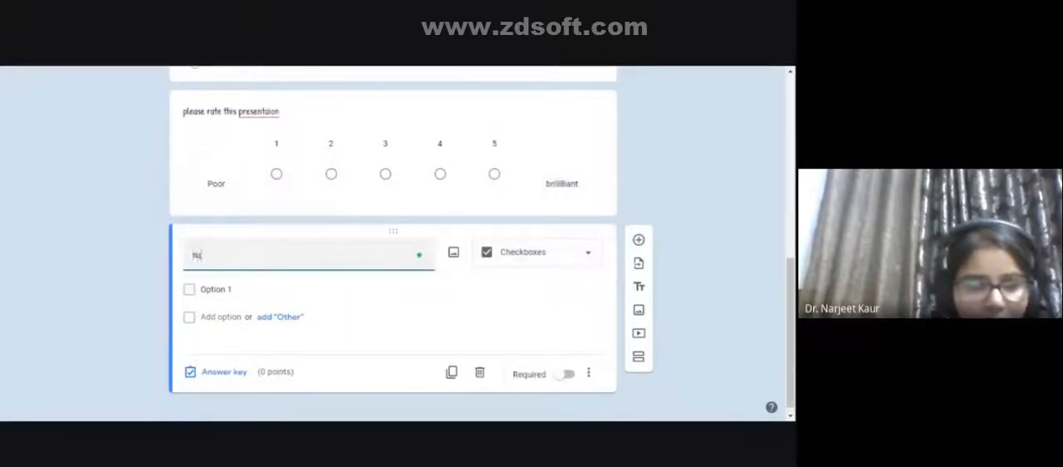
type("mber of ")
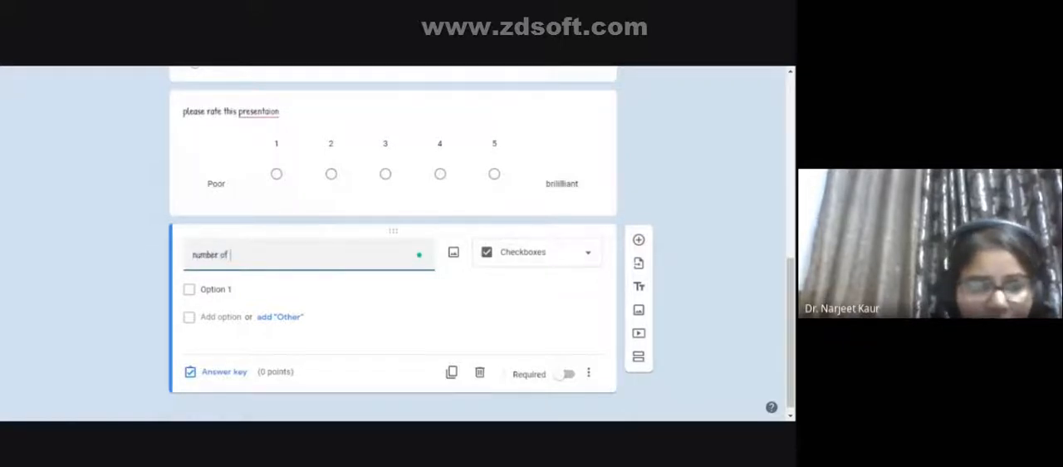
type("continents in")
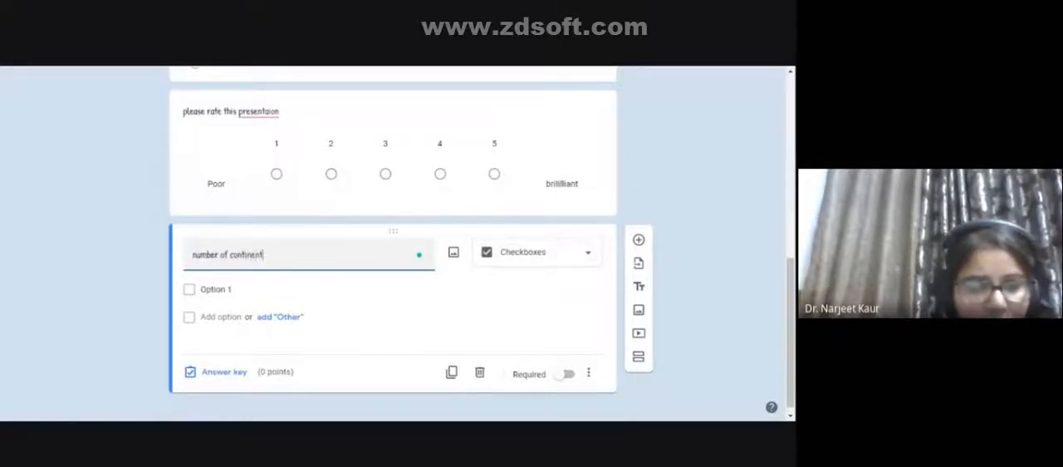
key("BackSpace")
key("BackSpace")
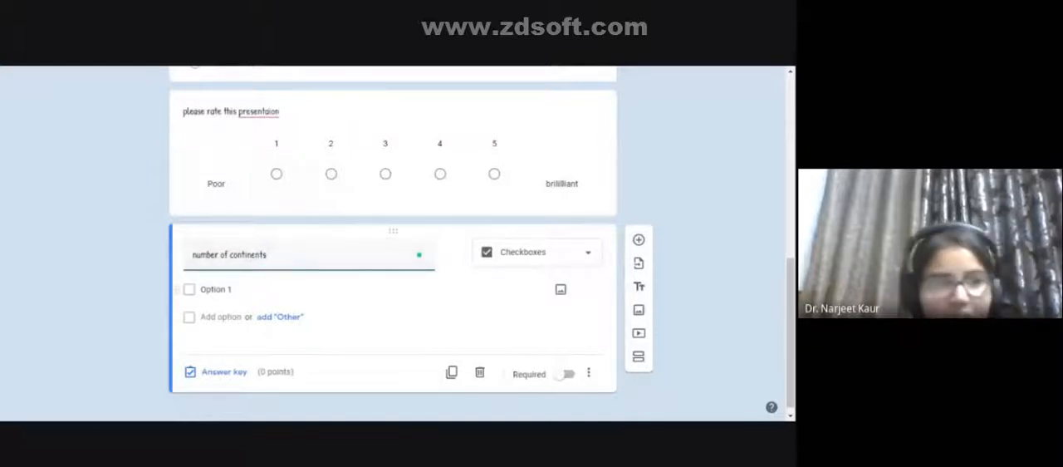
- Give the continents question the answer options "4" and "2"
left_click(218, 289)
type("4")
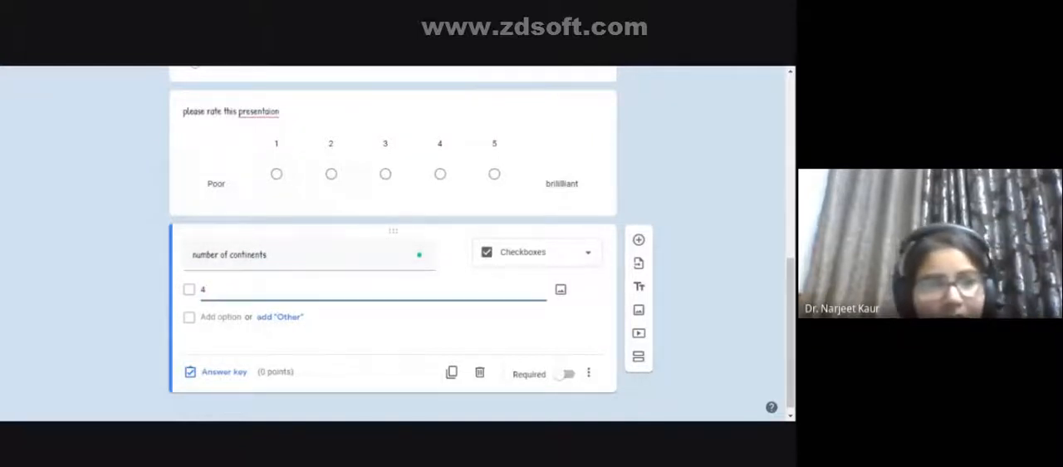
key("Return")
type("2")
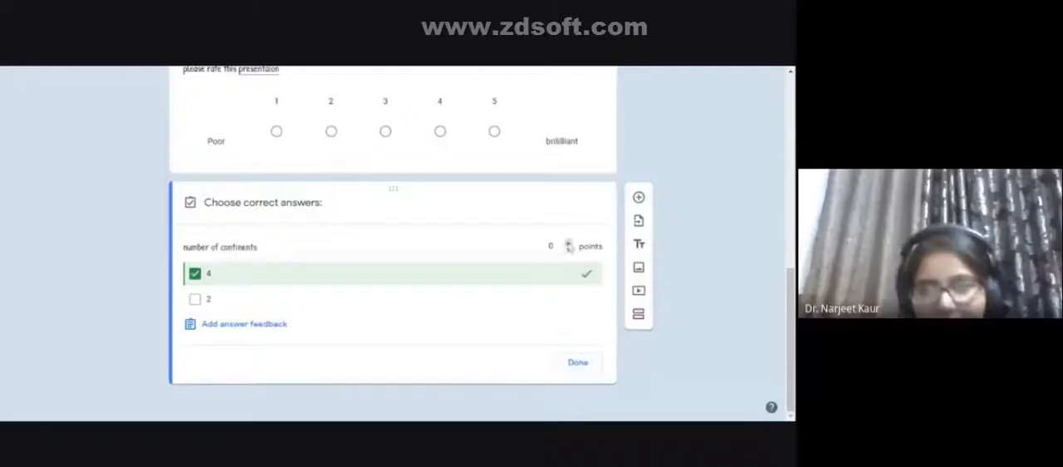
- In the continents question's answer key, mark 4 as correct, assign 2 points and save it
left_click(569, 245)
left_click(569, 243)
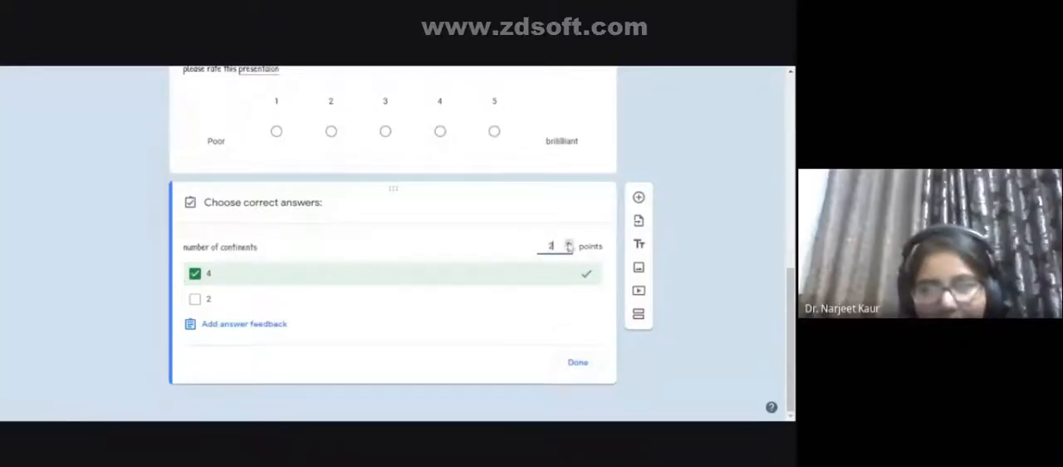
left_click(583, 366)
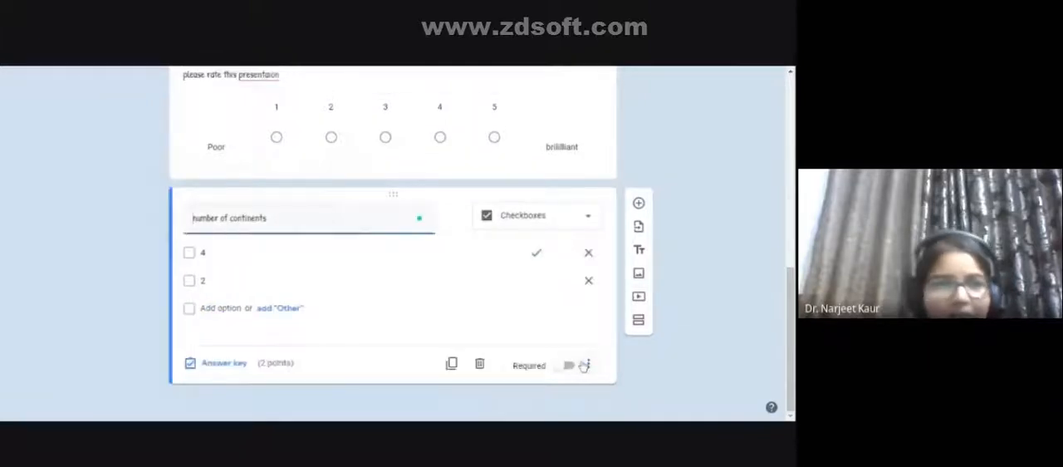
- Review the finished form, open its send options for email, and begin filling in the recipient's email address
scroll(521, 323, "up", 10)
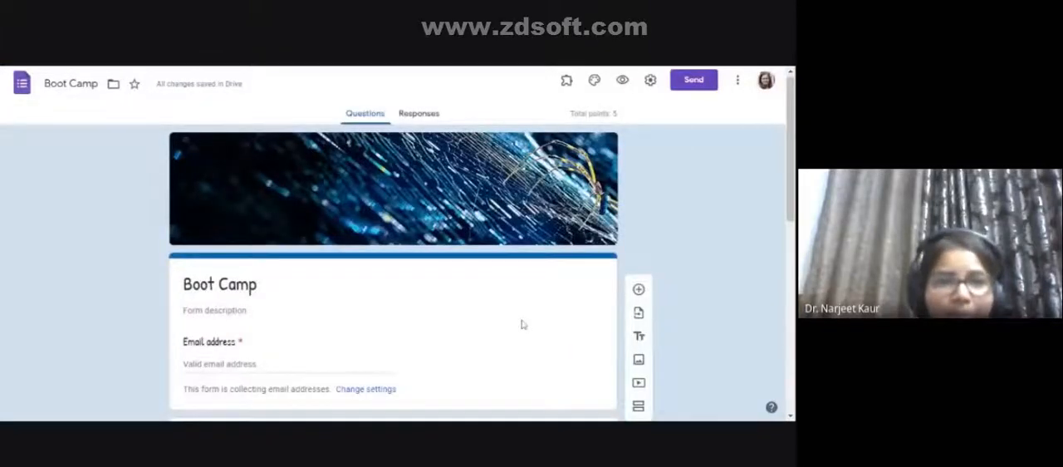
scroll(521, 324, "down", 3)
scroll(521, 323, "up", 3)
scroll(522, 324, "up", 1)
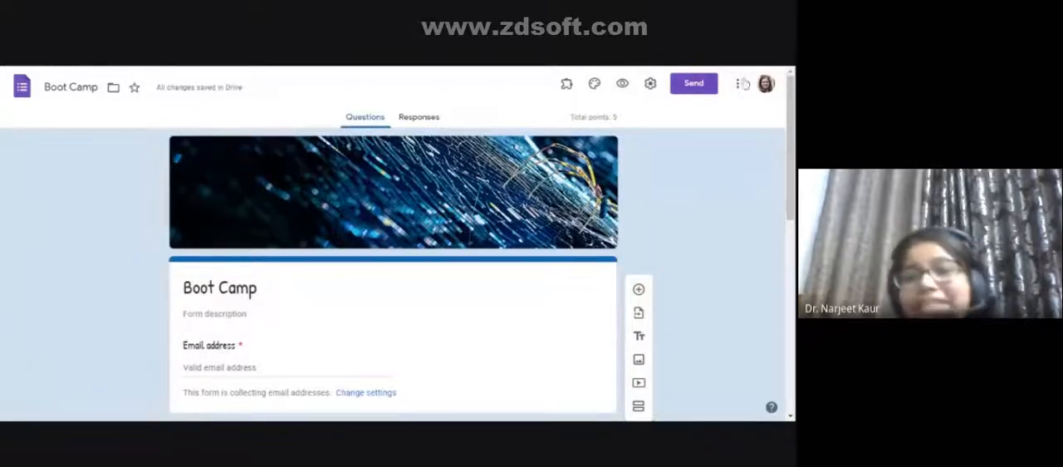
left_click(701, 92)
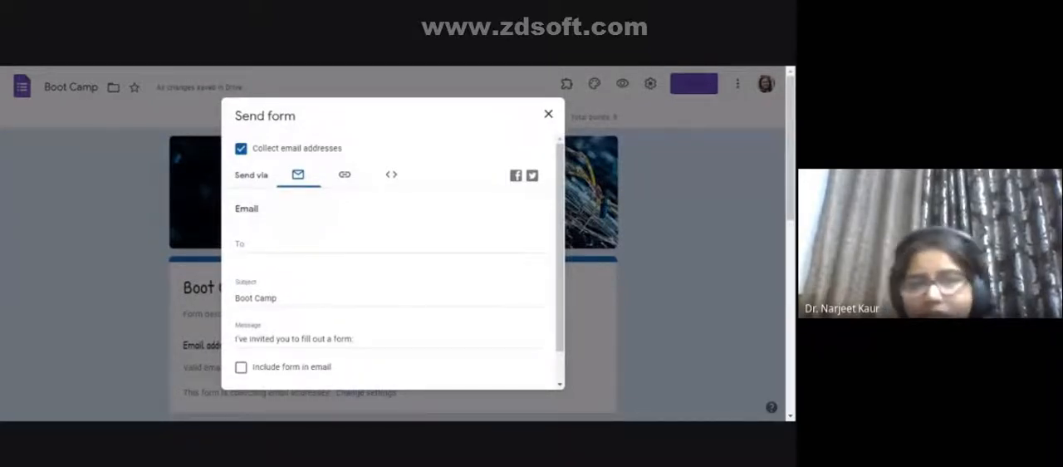
left_click(274, 249)
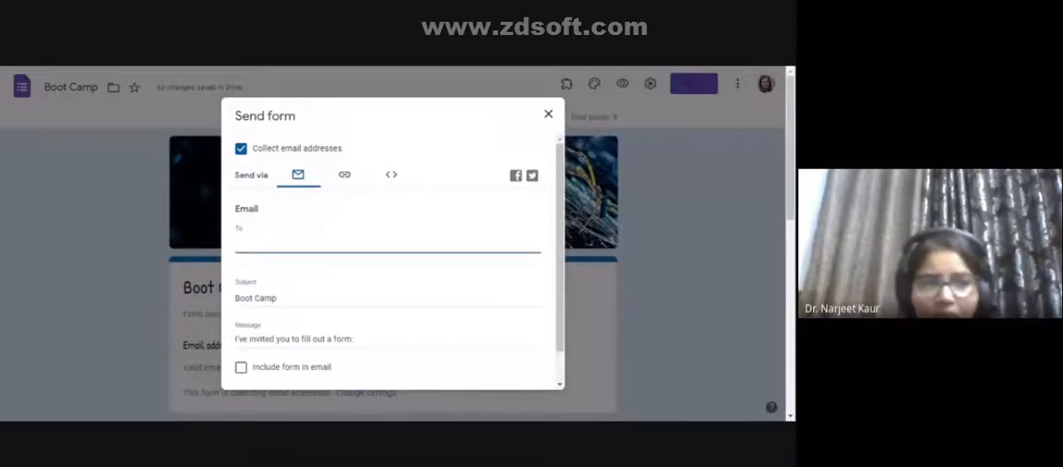
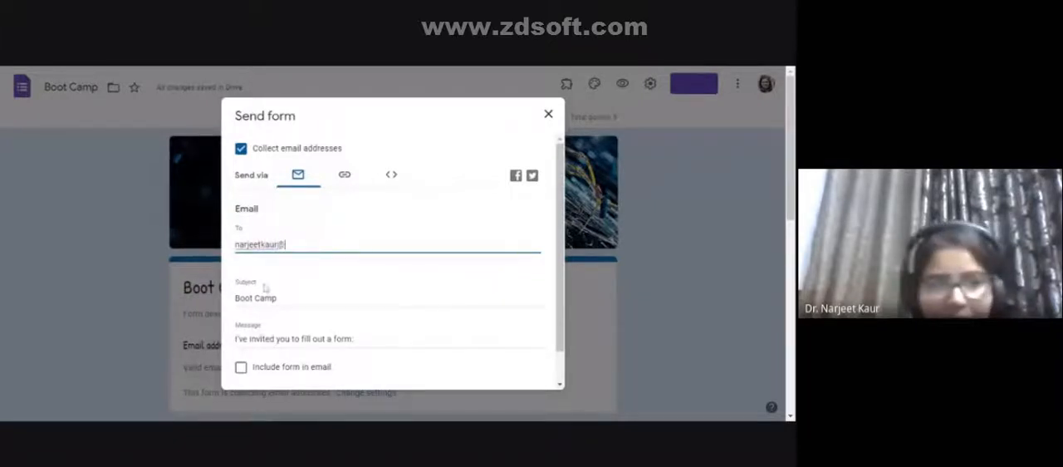
- Keep the subject "Boot Camp" and enable including the form in the email
left_click(261, 296)
scroll(260, 295, "down", 1)
left_click(241, 335)
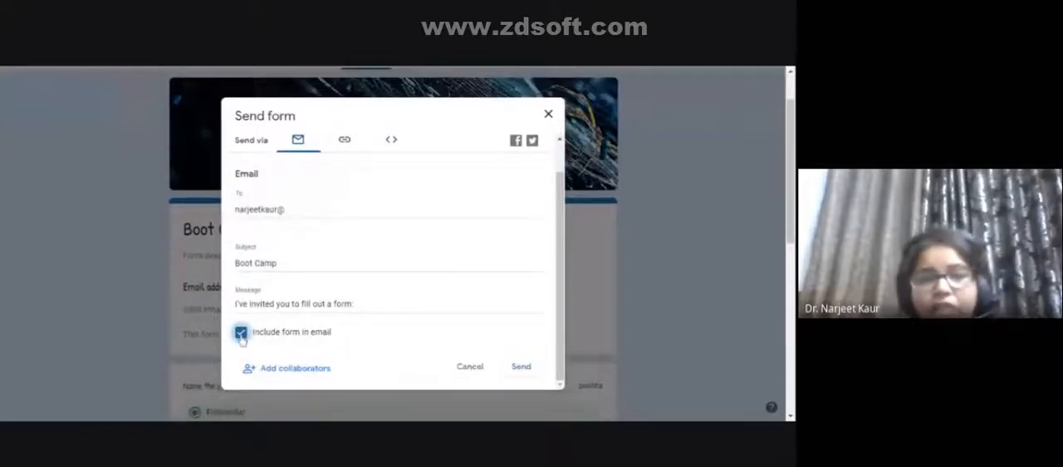
left_click(241, 333)
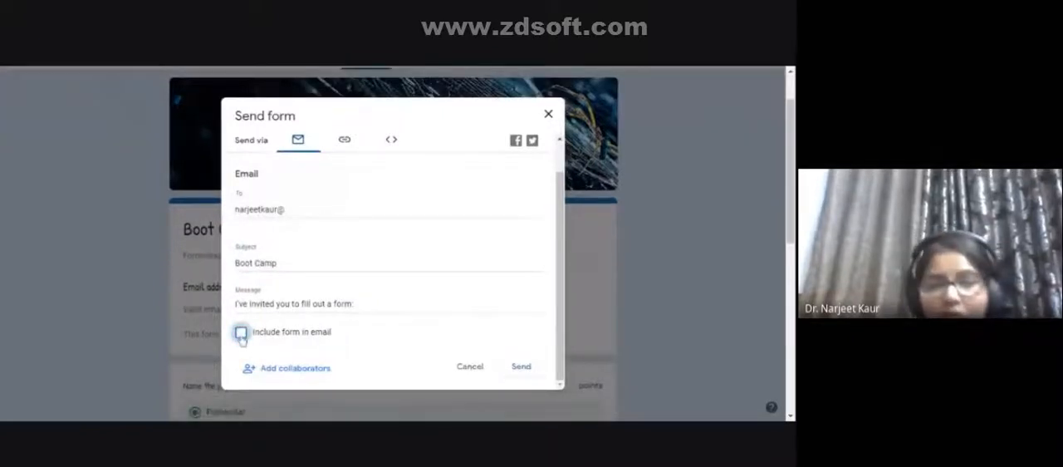
left_click(241, 332)
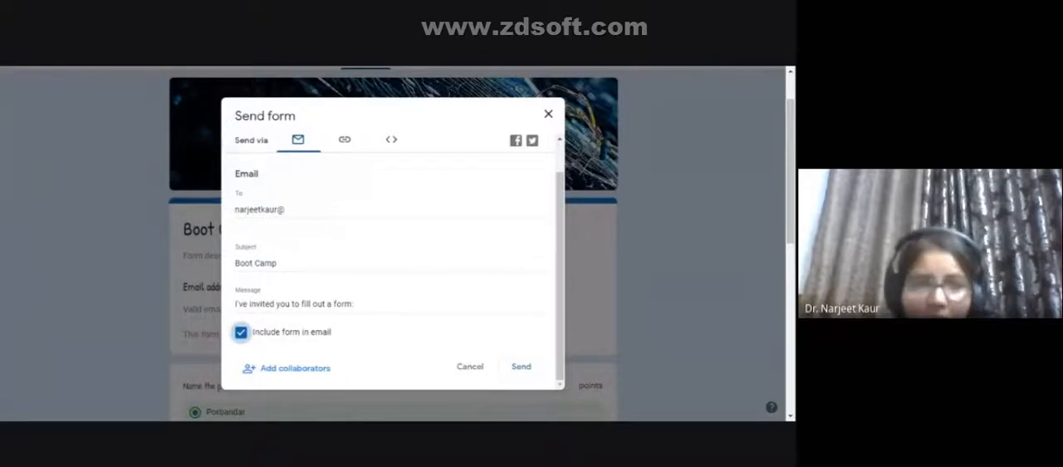
- Generate a shortened link for sharing the form and try sharing the form via Facebook
left_click(347, 140)
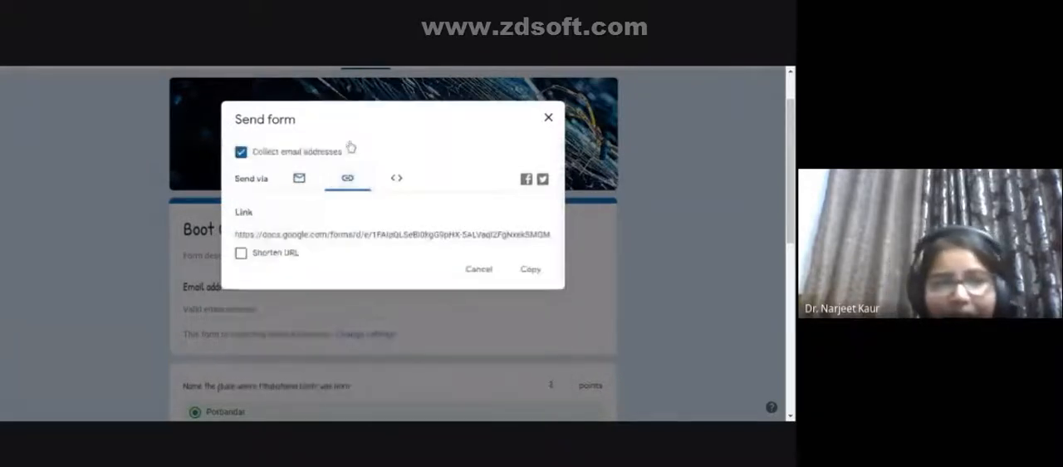
left_click(392, 234)
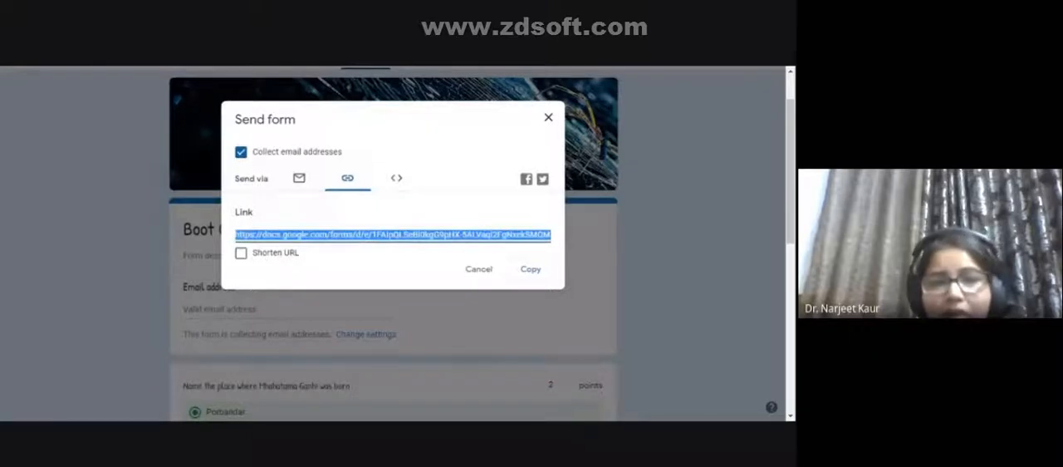
left_click(241, 253)
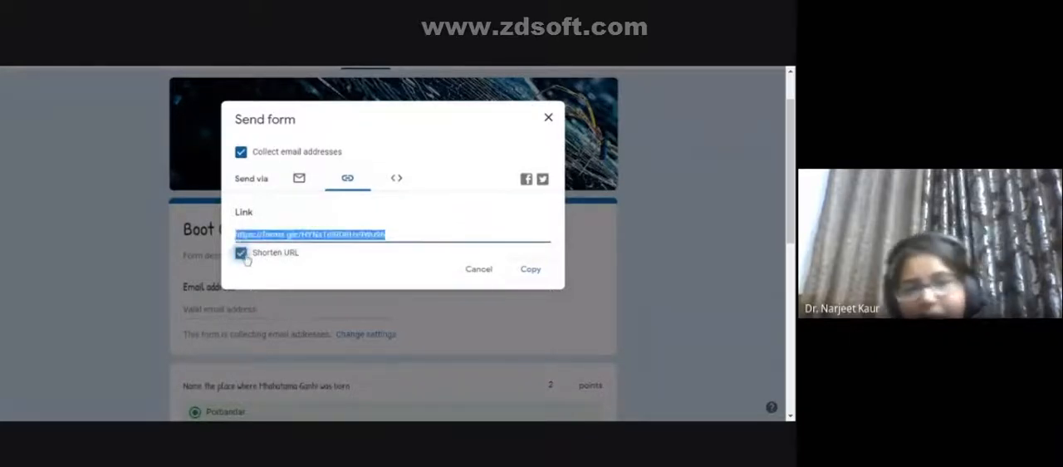
left_click(525, 181)
left_click(523, 181)
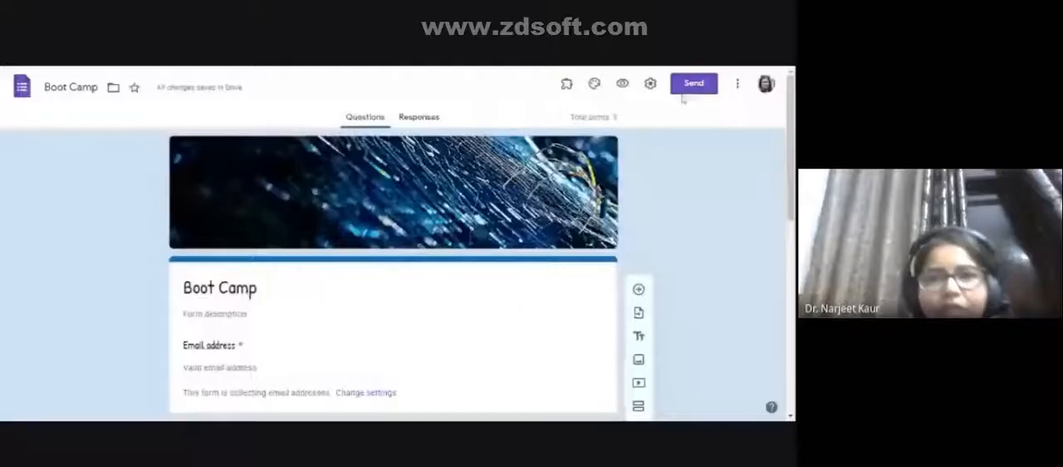
- Reopen the send options and shorten the form's sharing URL again
left_click(692, 90)
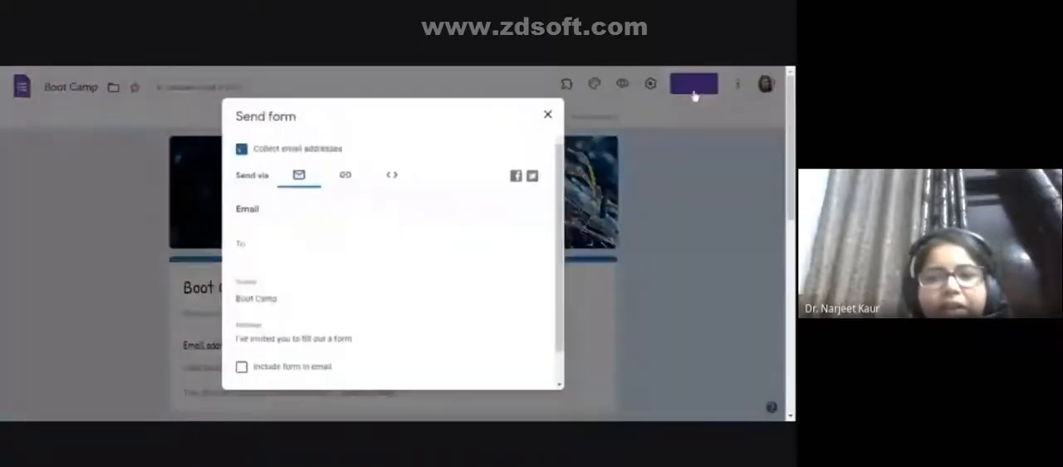
left_click(343, 177)
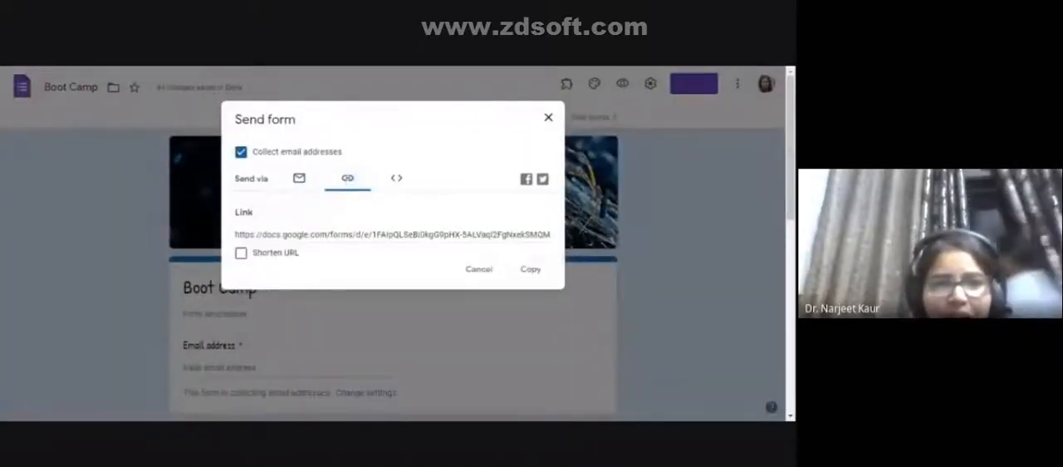
left_click(240, 252)
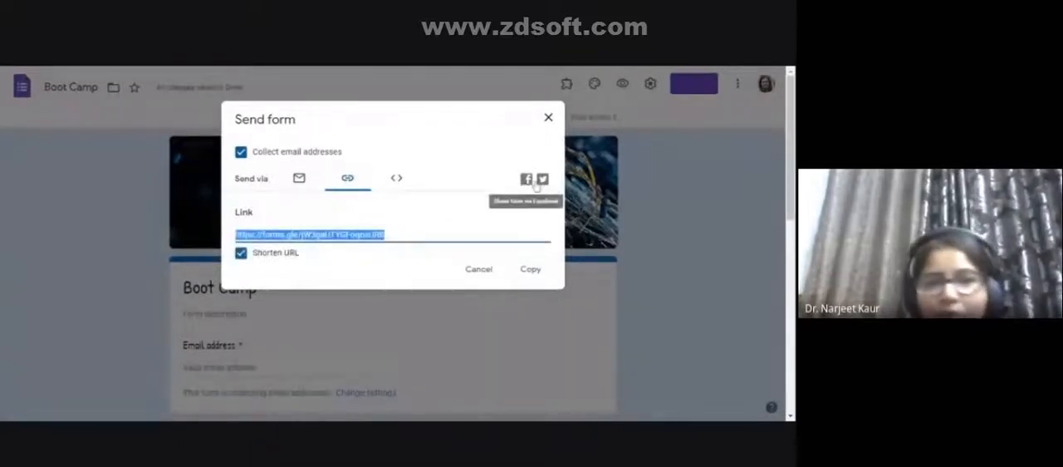
- Look at the form's embed HTML code, select it, and close the send options
left_click(397, 180)
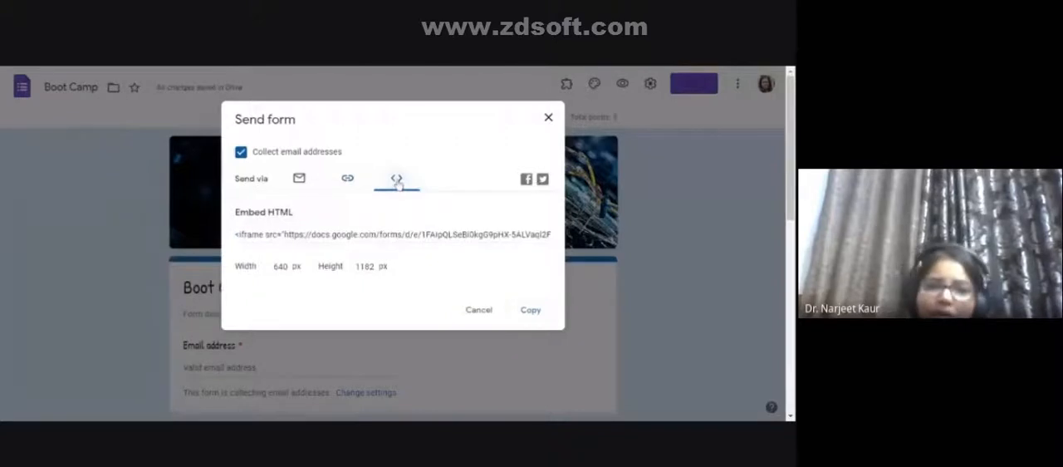
left_click(360, 234)
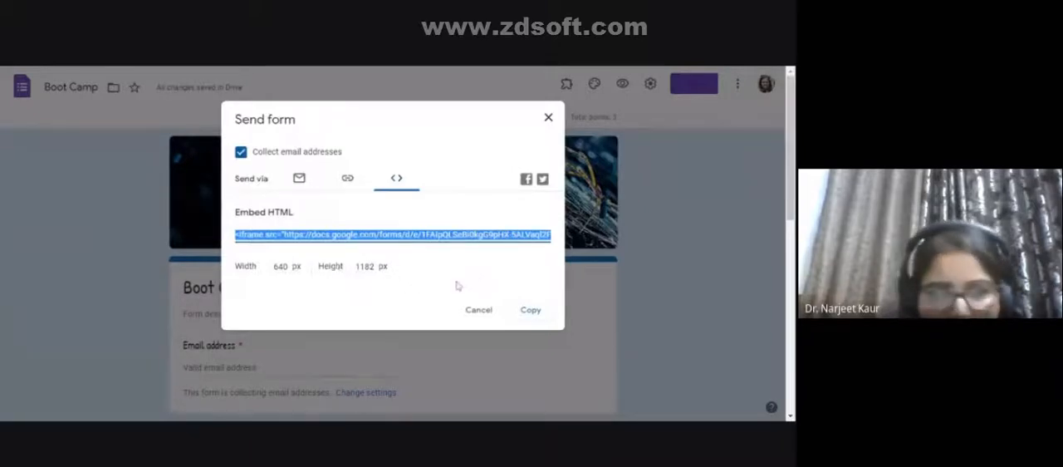
left_click(548, 118)
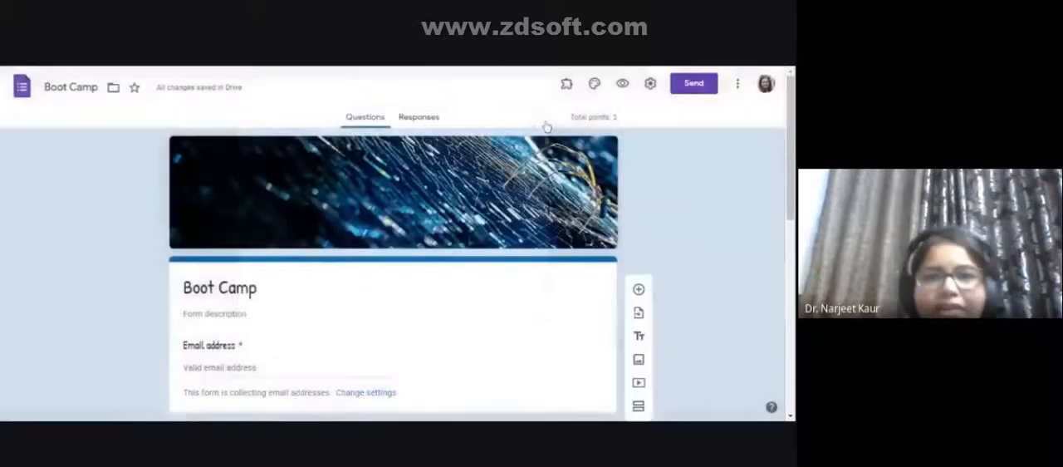
- Create a shortened link to the form, copy it, and close the send options
left_click(708, 90)
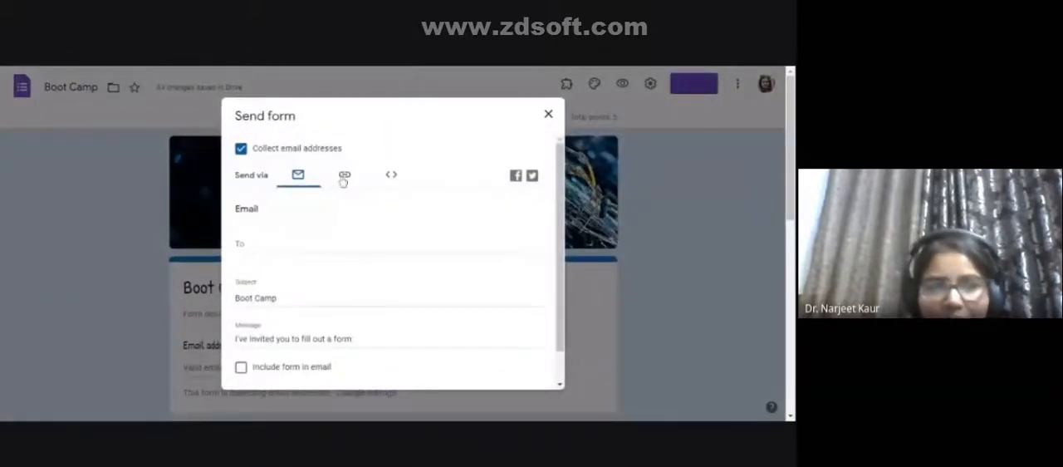
left_click(341, 178)
left_click(258, 253)
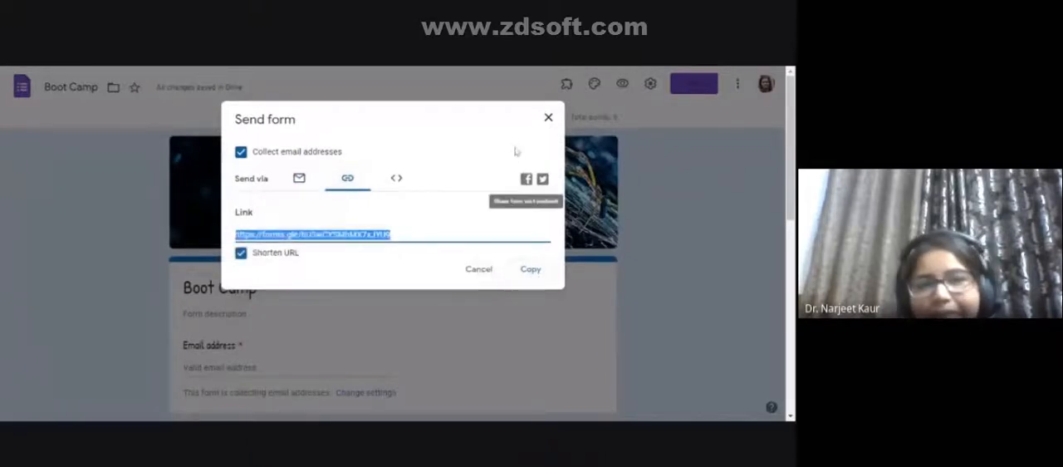
left_click(530, 268)
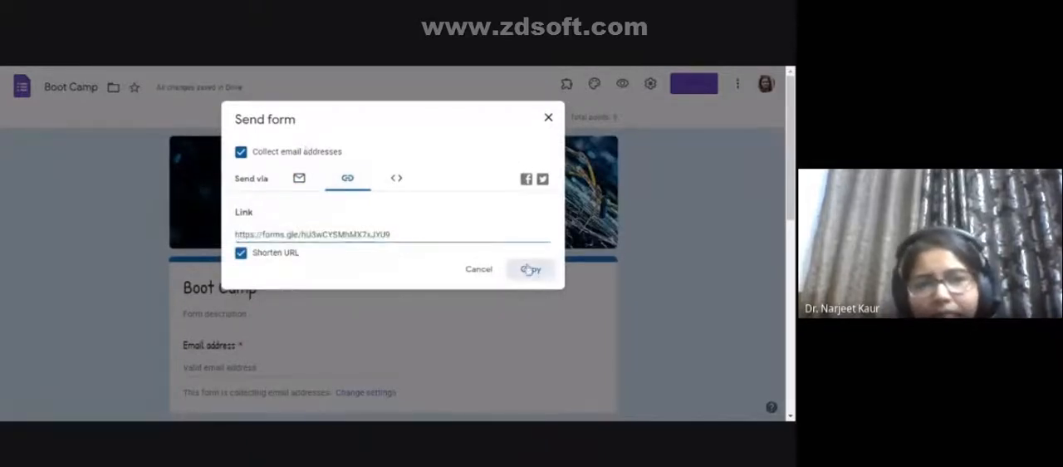
left_click(375, 68)
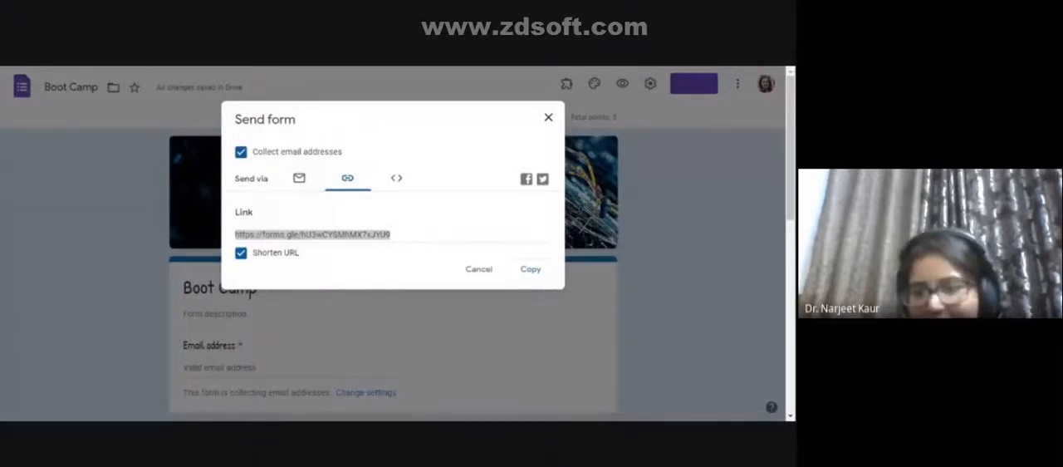
left_click(510, 236)
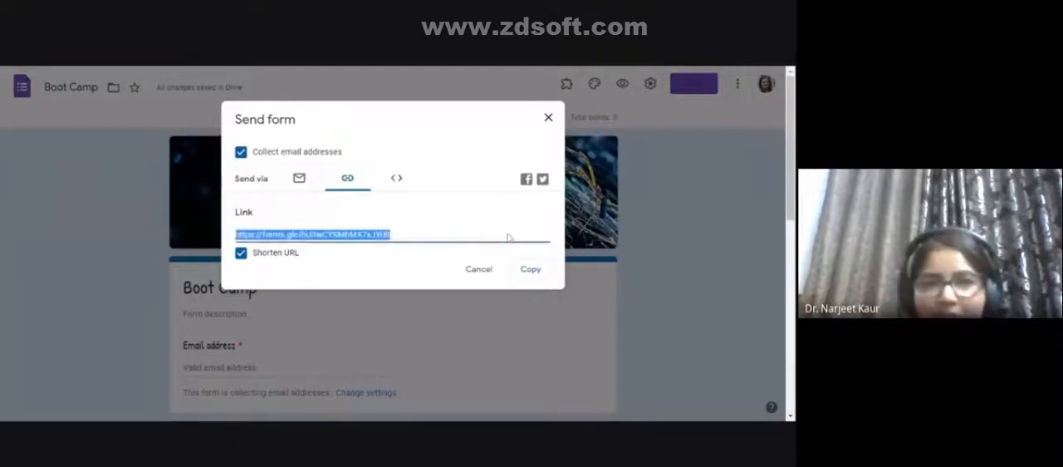
left_click(548, 117)
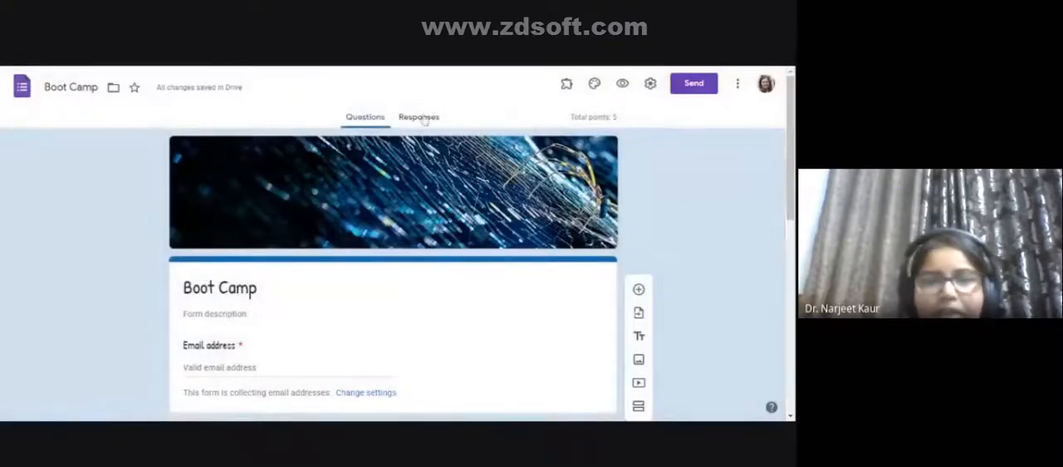
- Open the form's responses and turn accepting responses off and back on
left_click(425, 122)
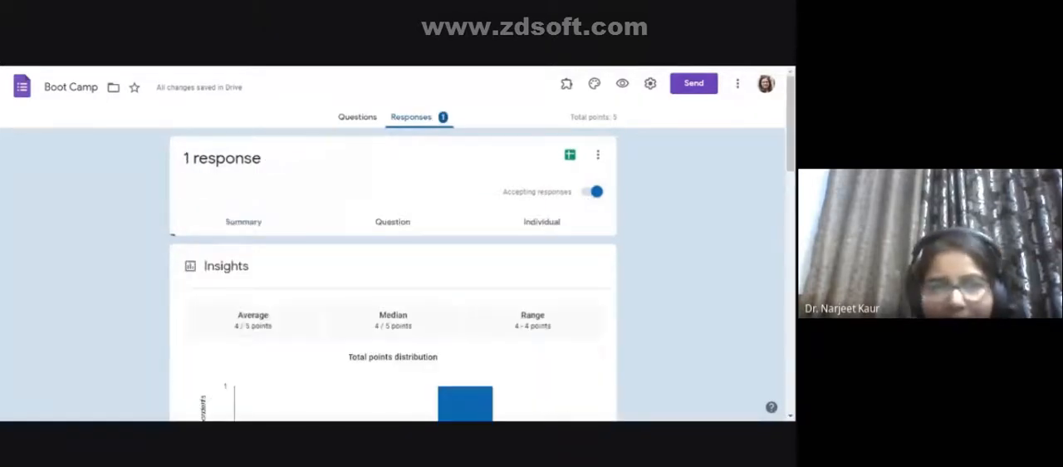
left_click(585, 196)
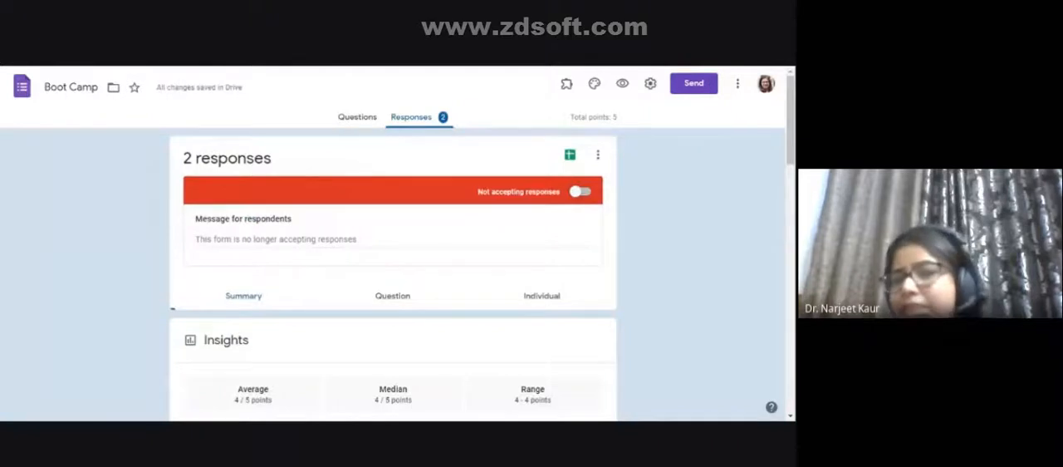
left_click(585, 193)
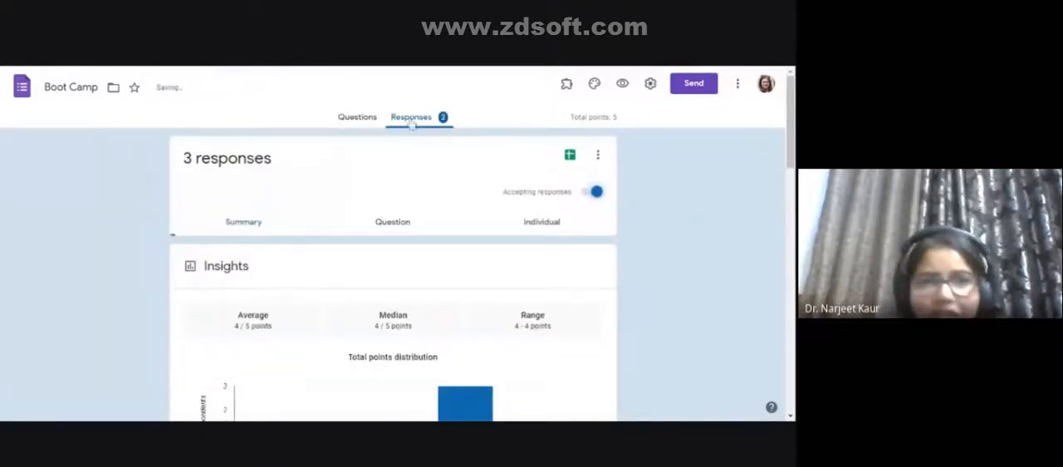
- Look over the summary of the quiz responses and switch to the individual responses
scroll(458, 225, "down", 3)
scroll(459, 226, "up", 3)
scroll(437, 194, "up", 1)
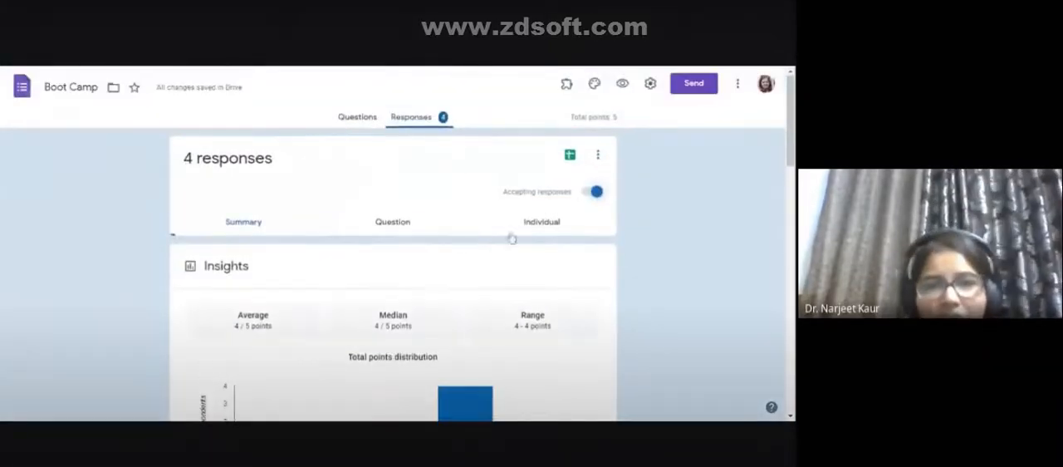
left_click(536, 224)
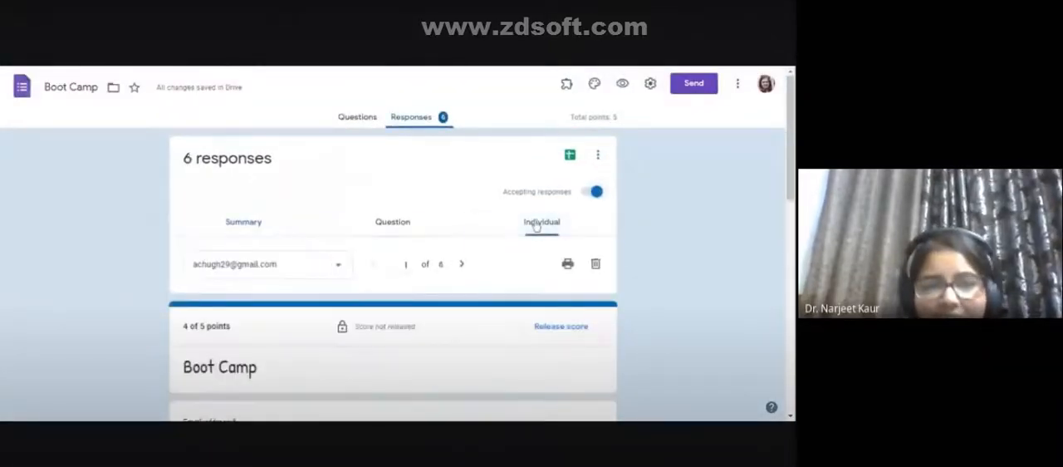
- Examine the first respondent's answers, per-question points and feedback through to the continents question
scroll(478, 304, "down", 1)
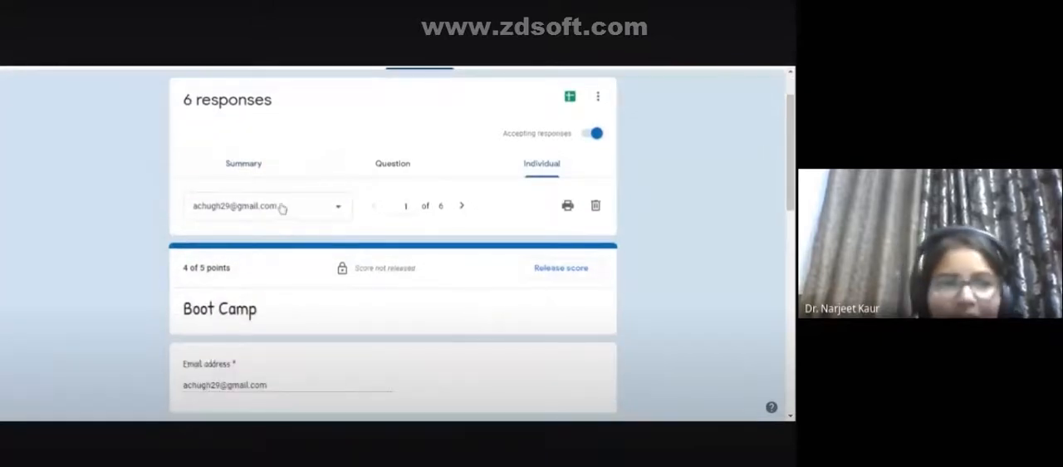
left_click(326, 213)
left_click(327, 213)
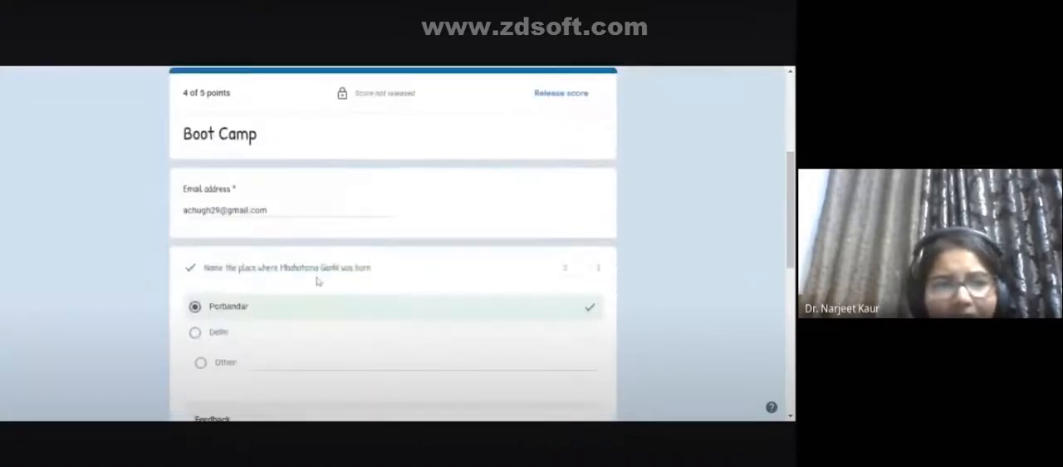
left_click(319, 273)
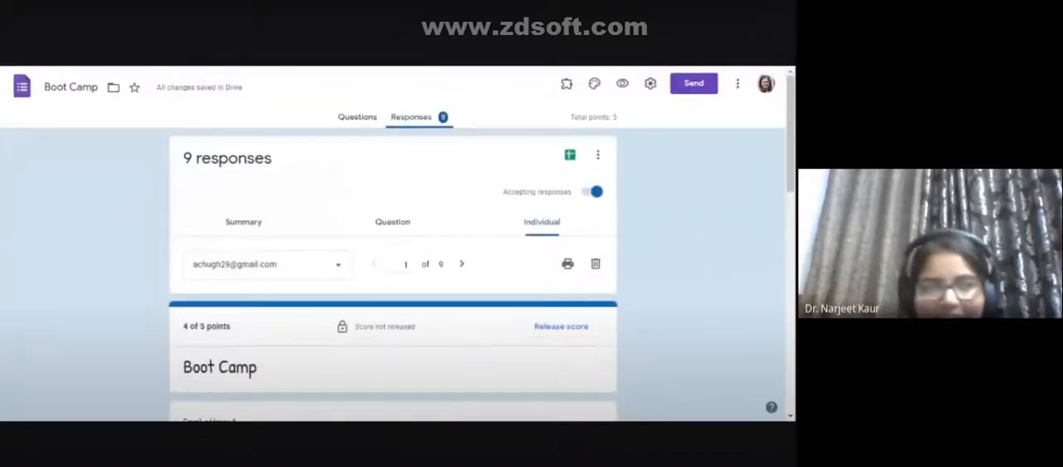
scroll(319, 271, "down", 1)
scroll(319, 272, "down", 2)
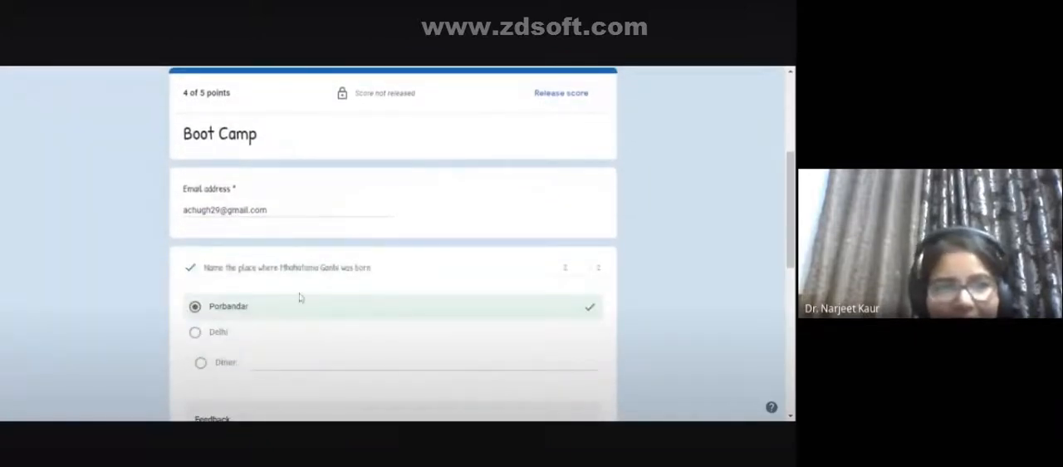
scroll(300, 297, "down", 5)
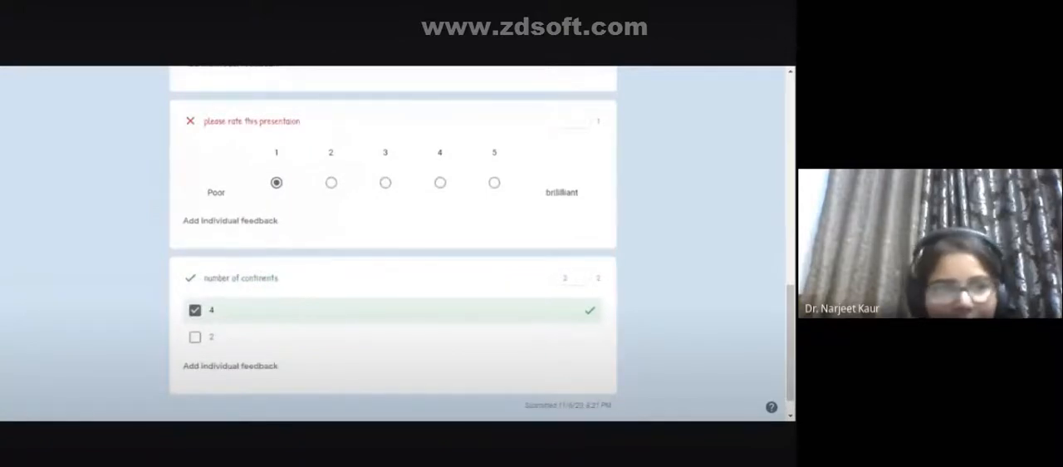
scroll(300, 297, "down", 1)
scroll(299, 297, "up", 2)
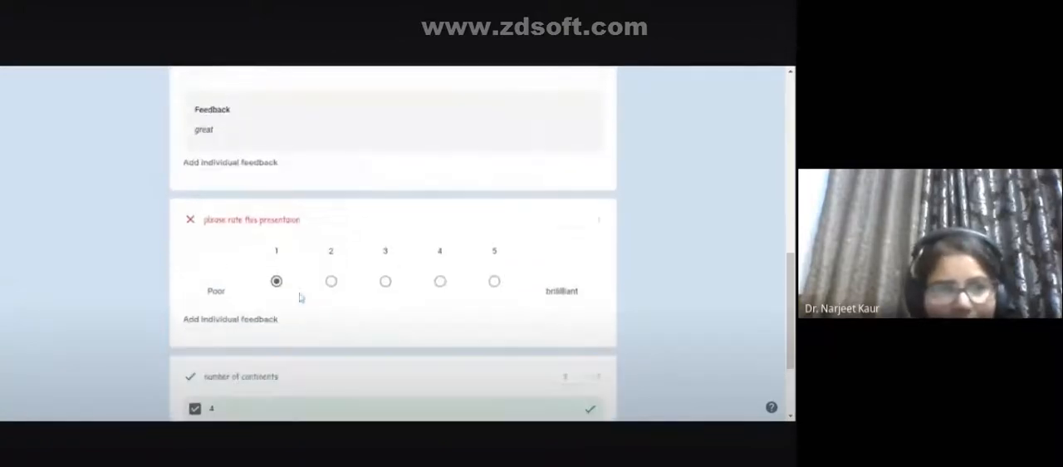
scroll(299, 297, "up", 10)
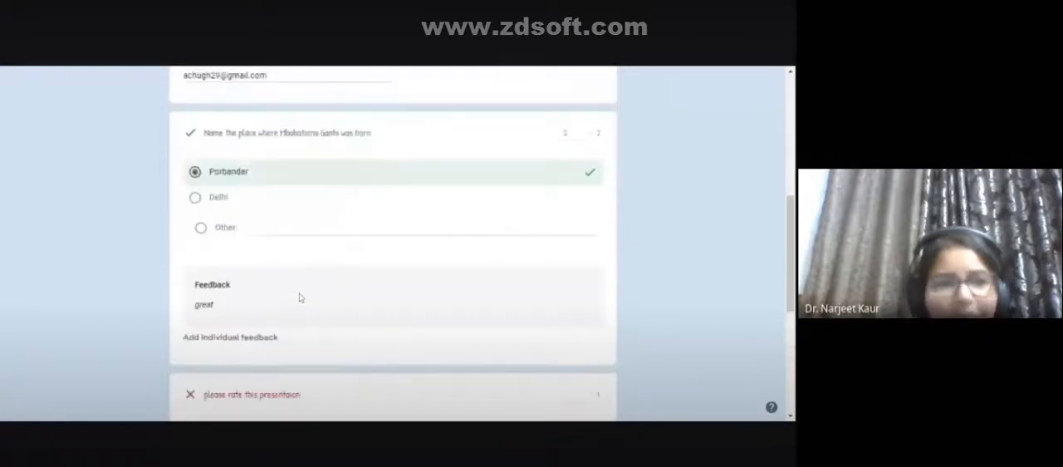
scroll(300, 297, "up", 3)
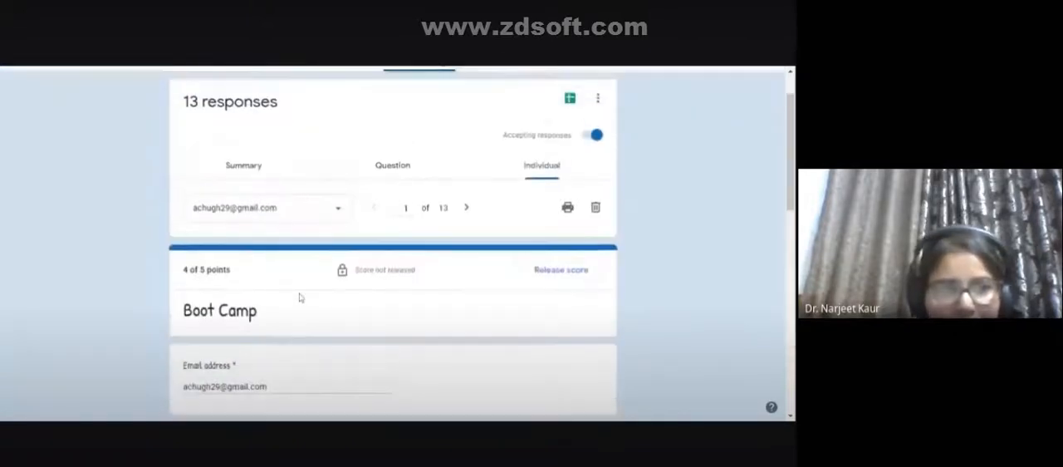
- Switch to the second respondent's submission, review its answers, and look through the list of respondents
left_click(304, 280)
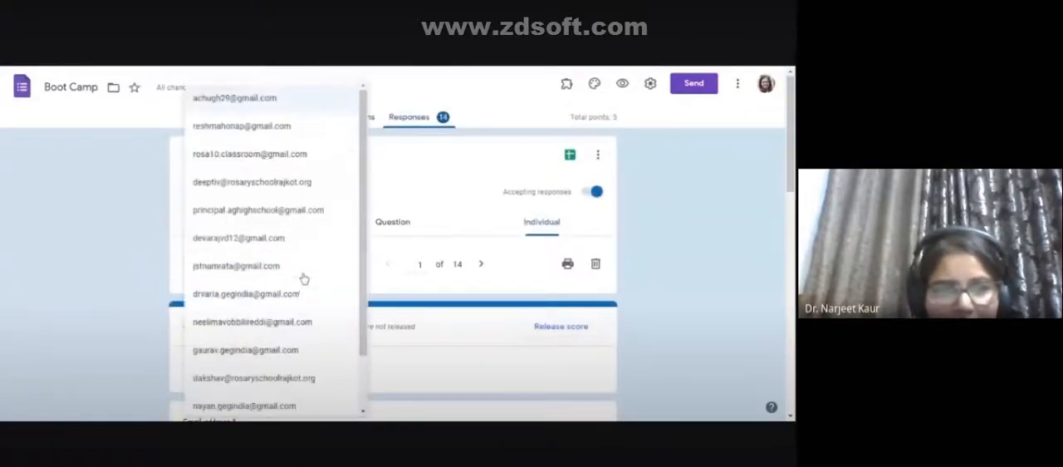
left_click(242, 134)
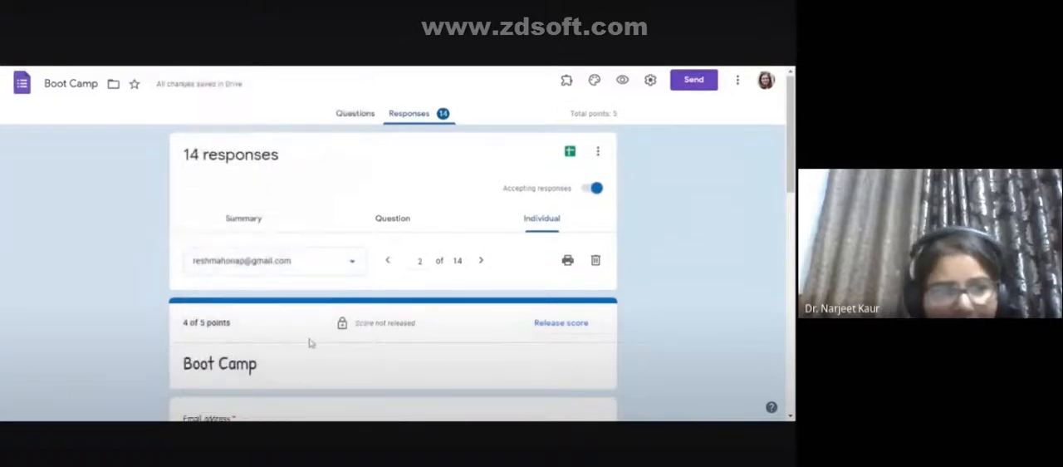
scroll(309, 348, "down", 6)
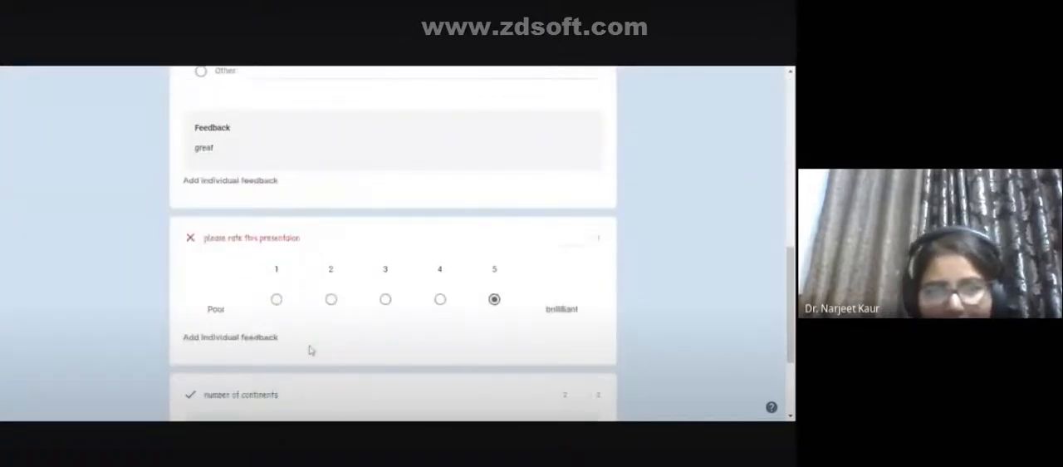
scroll(308, 350, "up", 6)
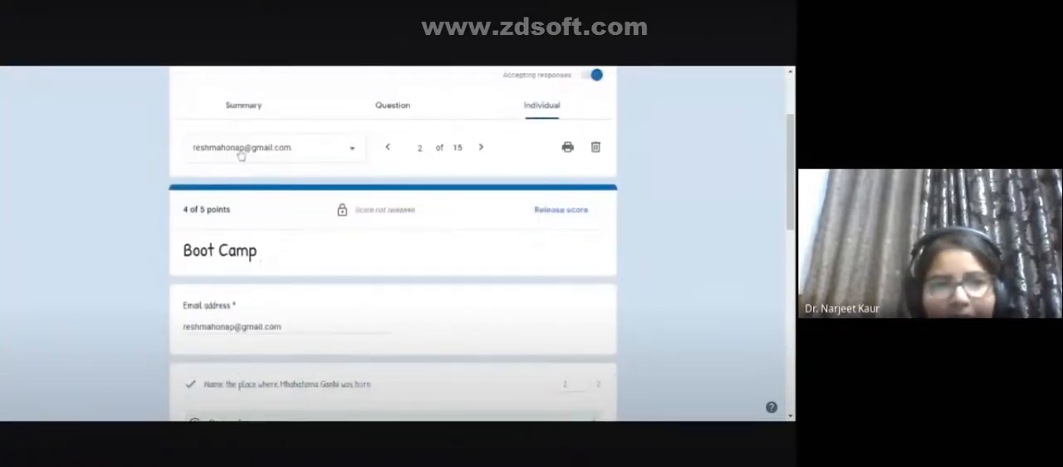
left_click(237, 150)
scroll(505, 229, "up", 3)
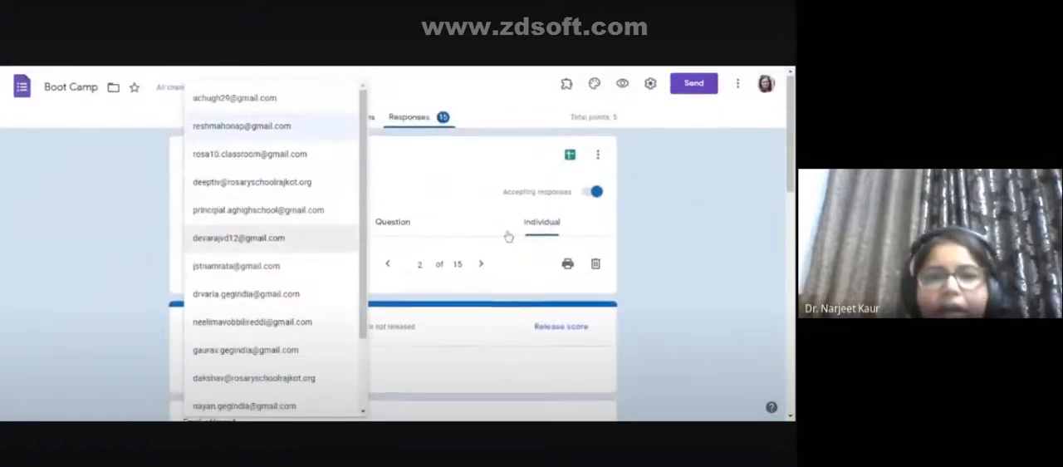
left_click(355, 137)
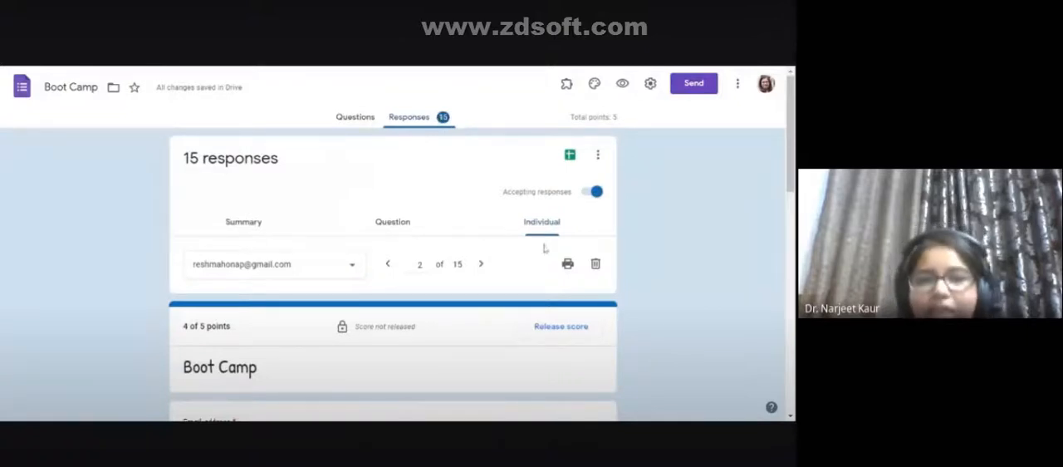
- Switch the responses to the per-question view and examine the answers to the question about Gandhi's birthplace
scroll(432, 258, "down", 1)
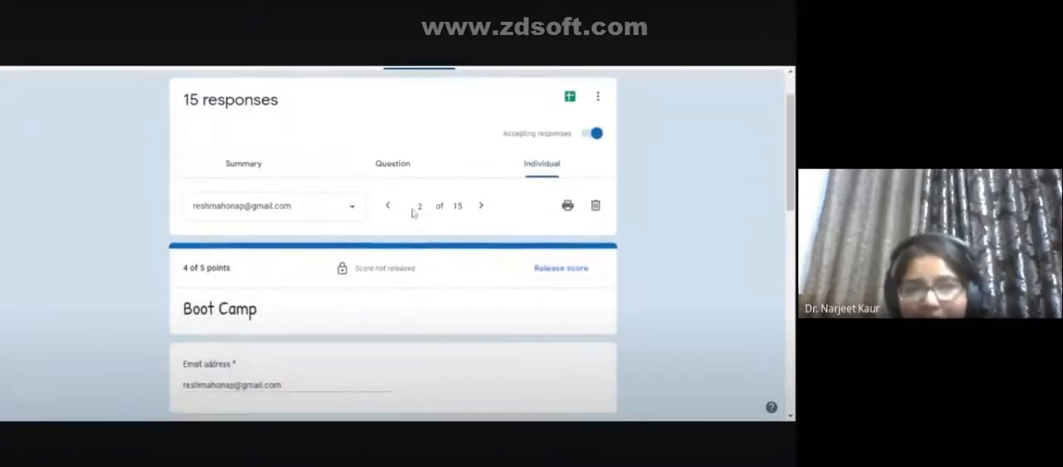
left_click(397, 165)
scroll(393, 287, "down", 2)
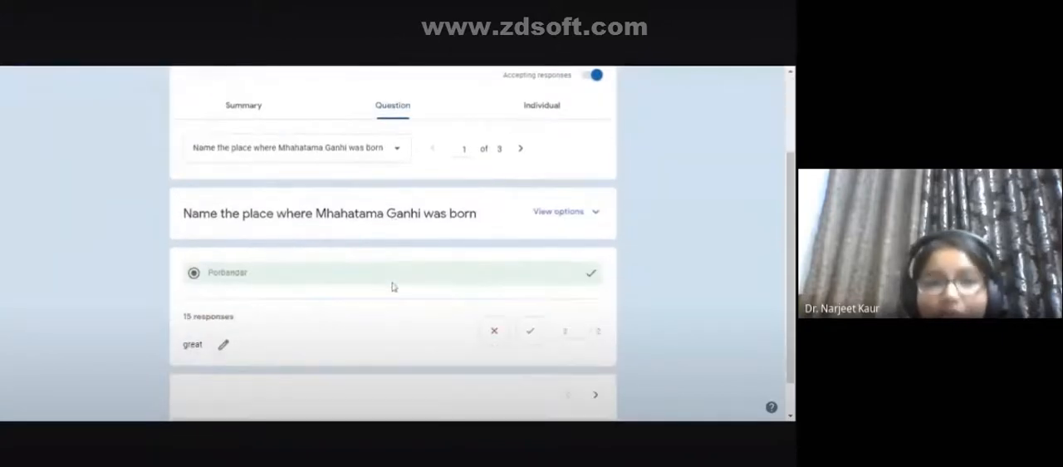
scroll(388, 283, "down", 1)
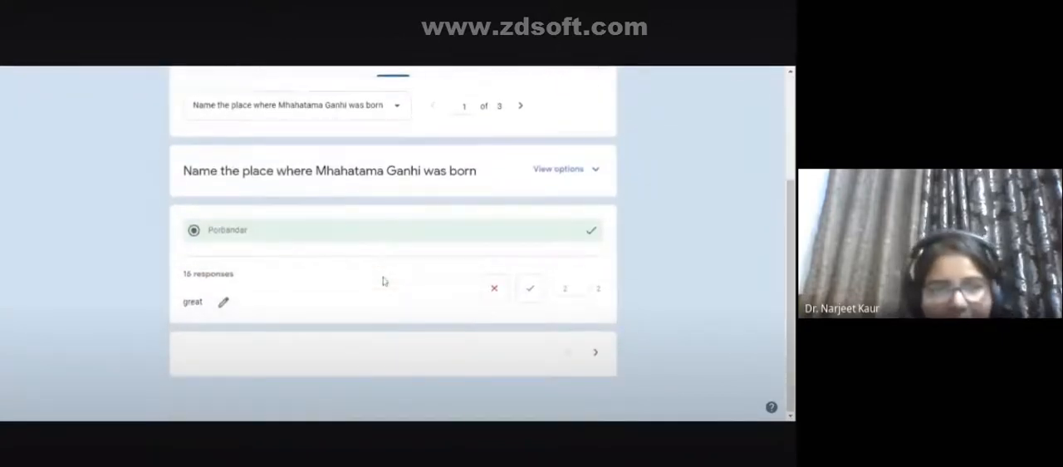
scroll(382, 281, "up", 4)
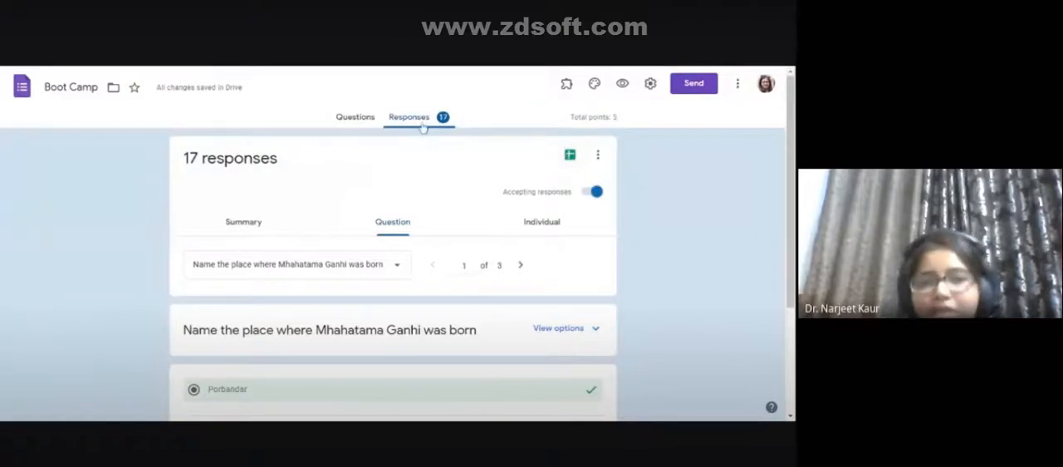
- Create a new spreadsheet named "Boot Camp (Responses)" as the destination for the form's responses
left_click(571, 157)
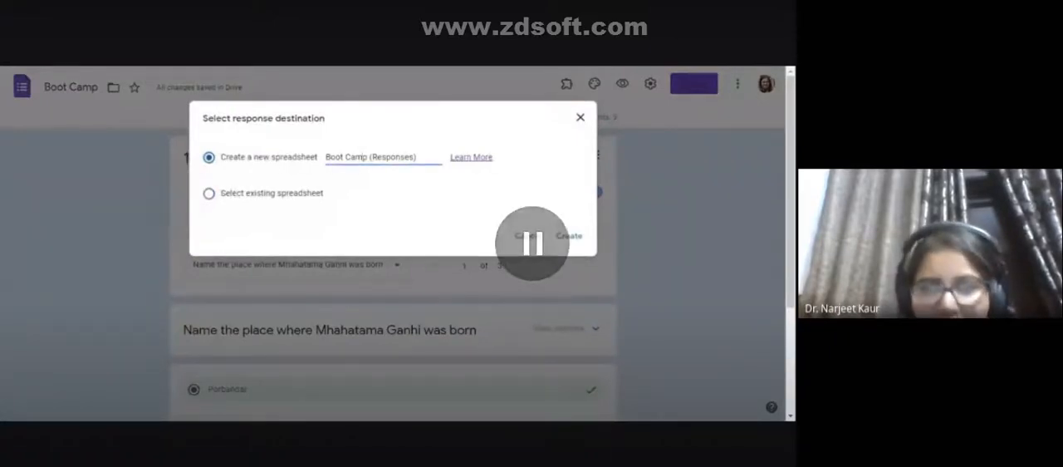
left_click(211, 196)
left_click(208, 157)
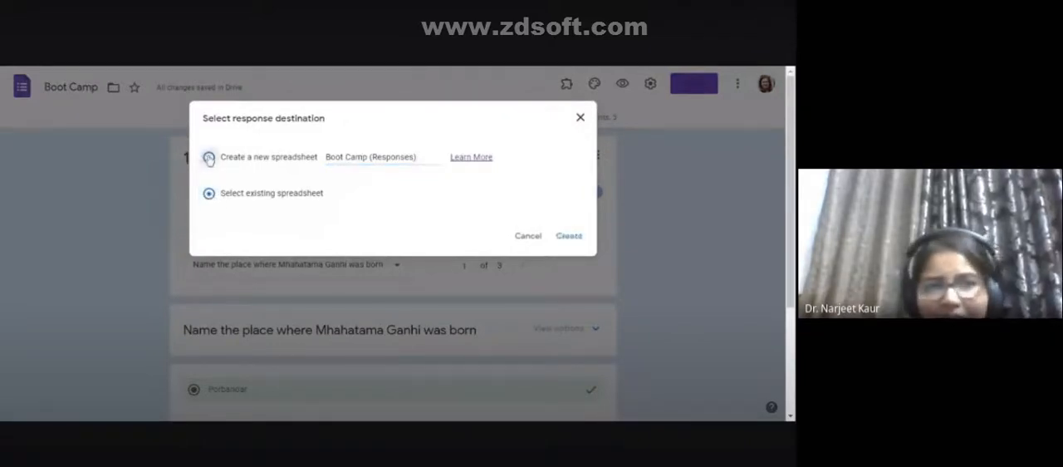
left_click(568, 237)
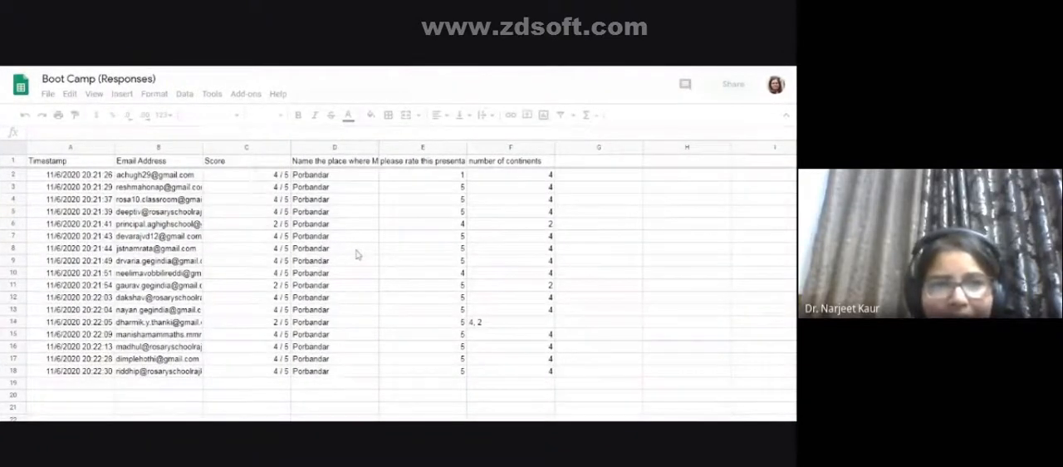
- Look over the response rows in the new spreadsheet and widen the Email Address column to show the full addresses
scroll(357, 254, "down", 4)
scroll(366, 289, "up", 4)
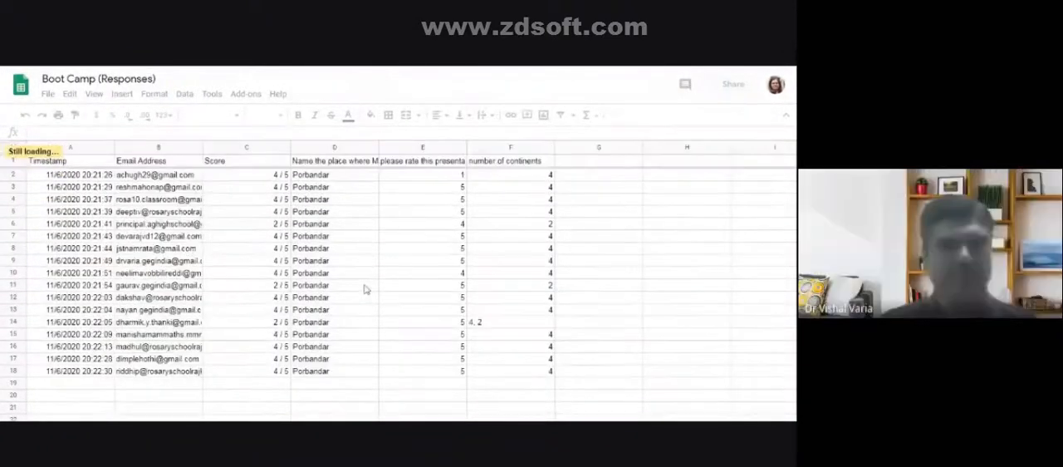
scroll(363, 289, "down", 3)
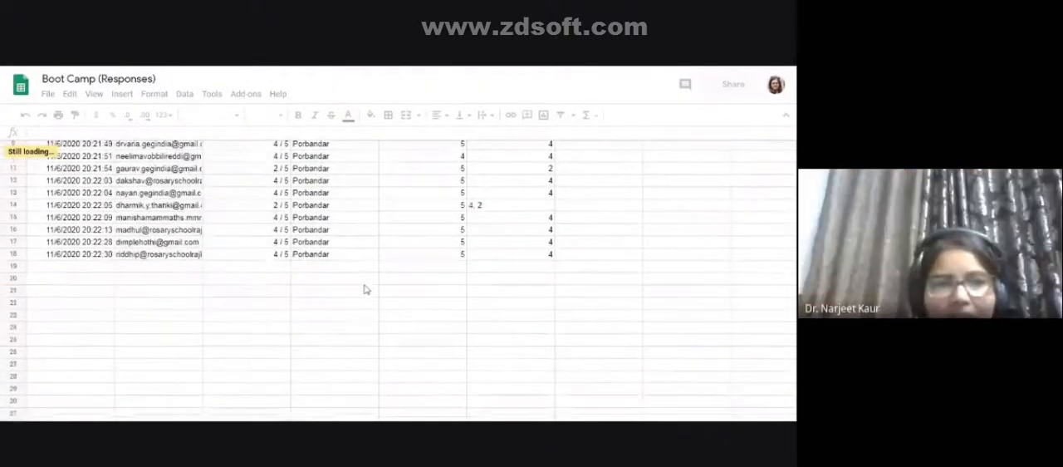
scroll(364, 289, "up", 2)
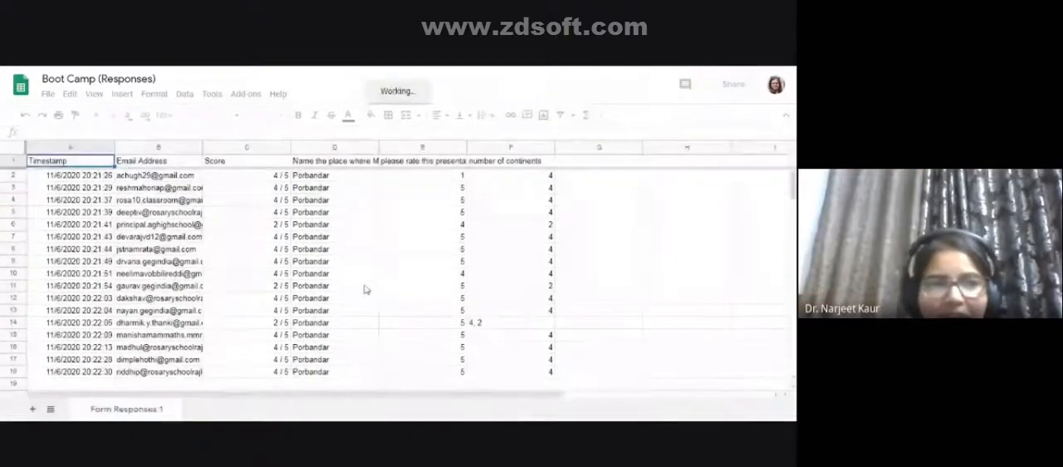
left_click_drag(201, 148, 230, 147)
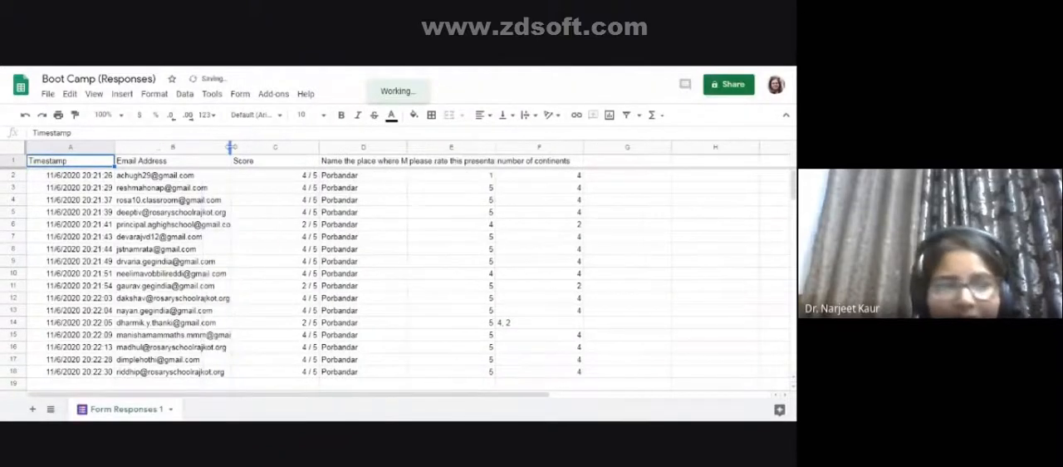
- Select the first respondent's score and review the scores and answers of all respondents in the sheet
left_click(297, 177)
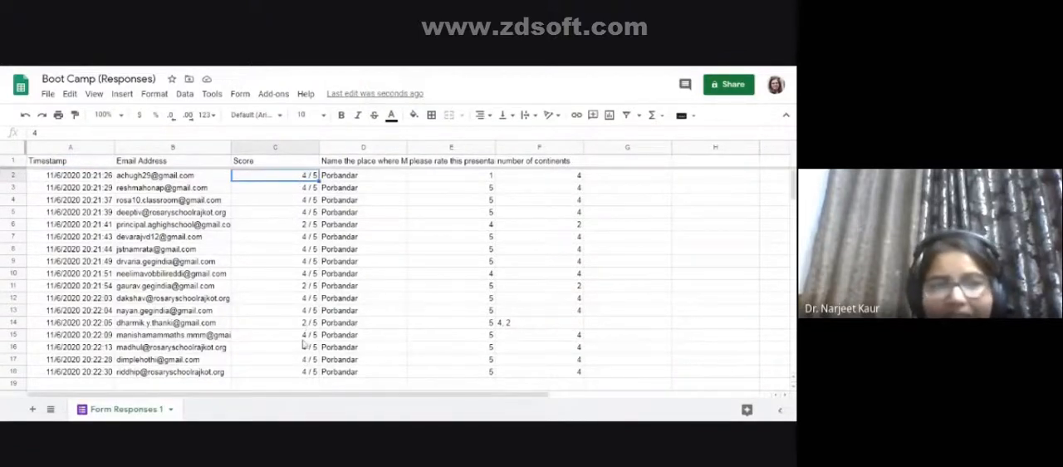
scroll(304, 342, "down", 2)
scroll(304, 343, "up", 2)
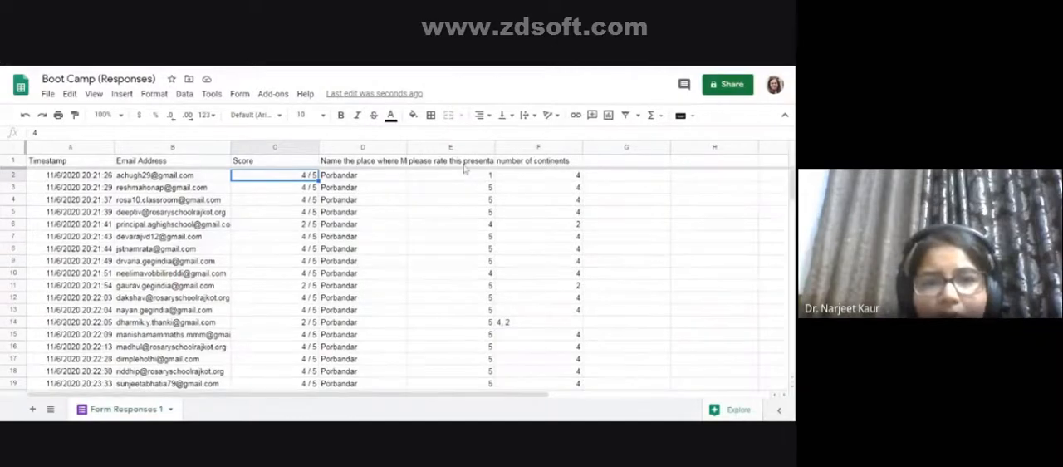
scroll(454, 265, "down", 4)
scroll(454, 265, "up", 4)
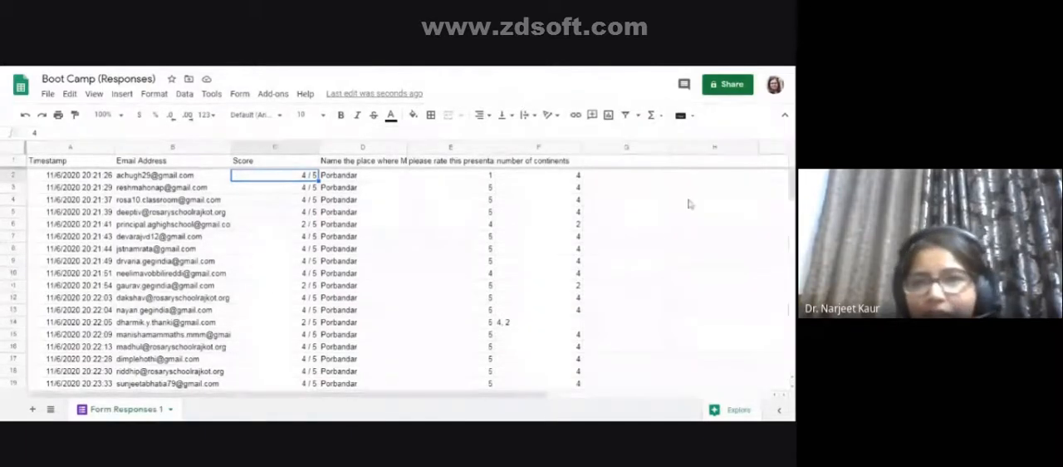
- Share the responses spreadsheet with a suggested contact as Editor, with notification on and the message "receice"
left_click(724, 88)
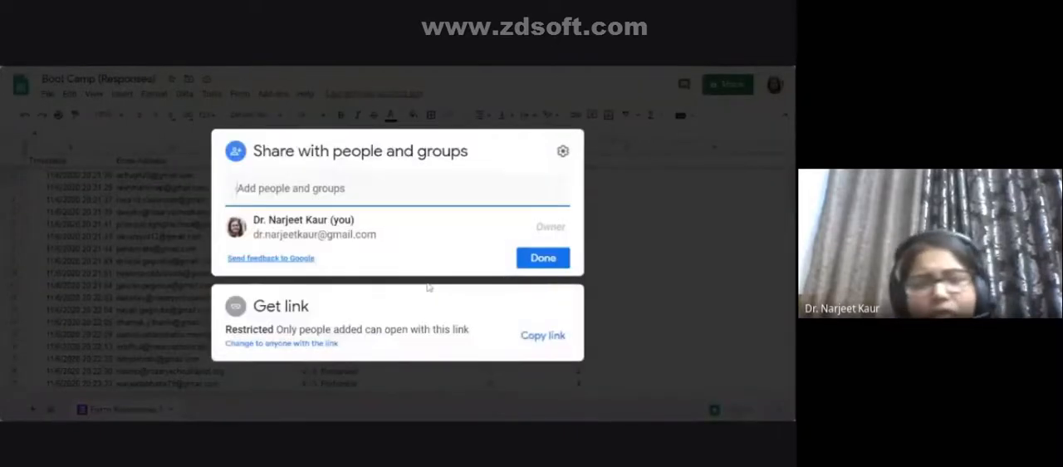
left_click(309, 191)
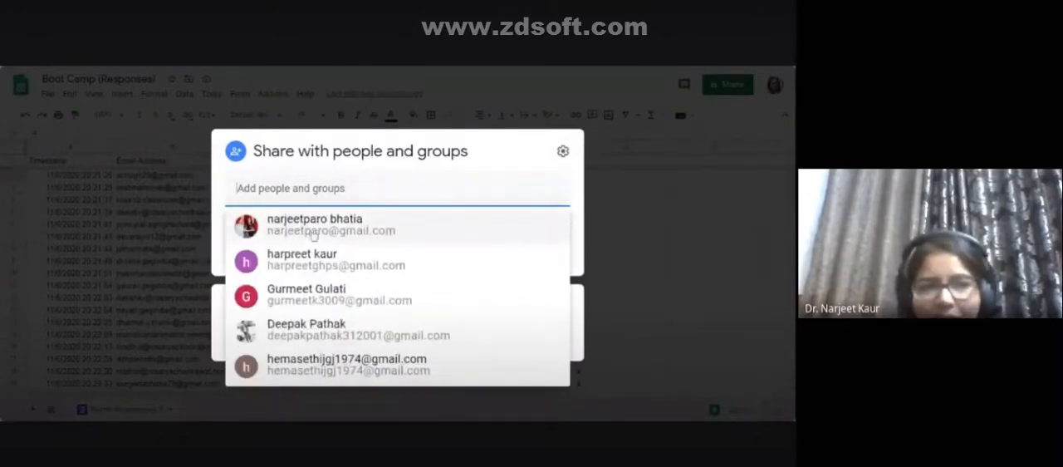
left_click(312, 232)
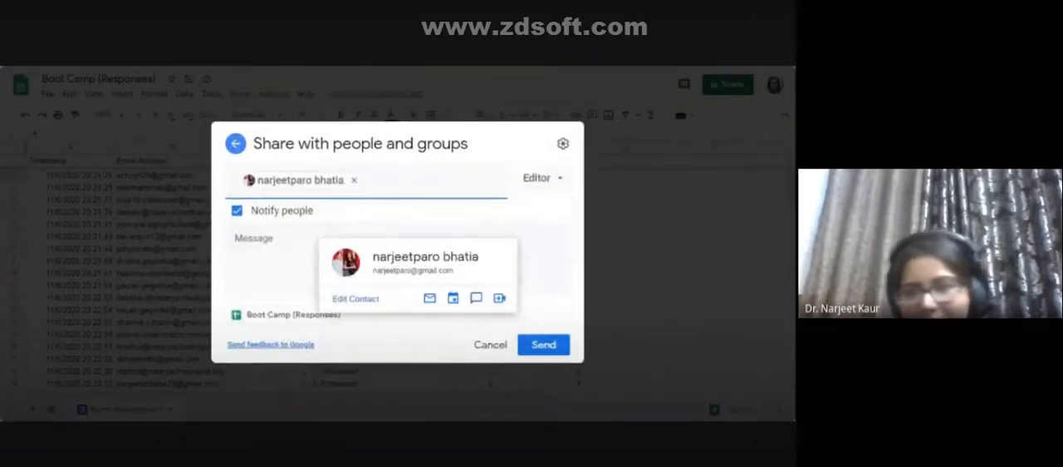
left_click(546, 181)
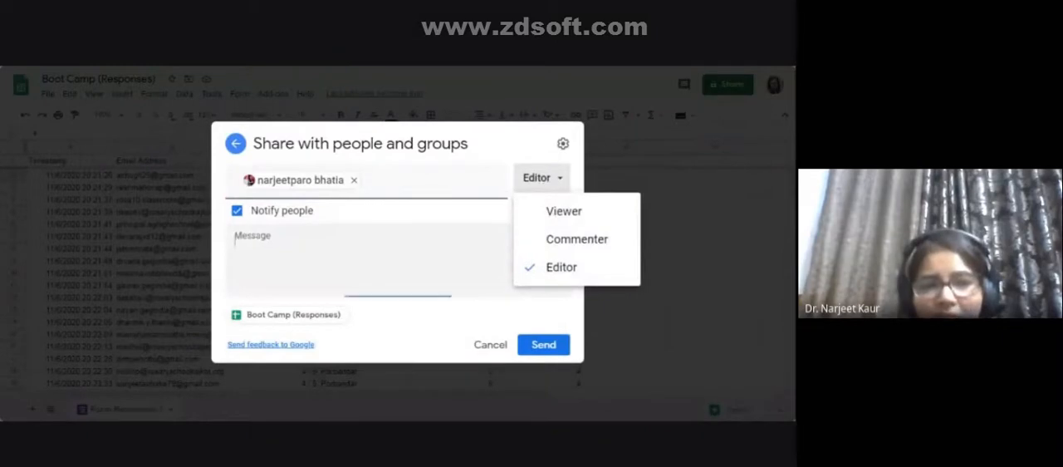
left_click(234, 239)
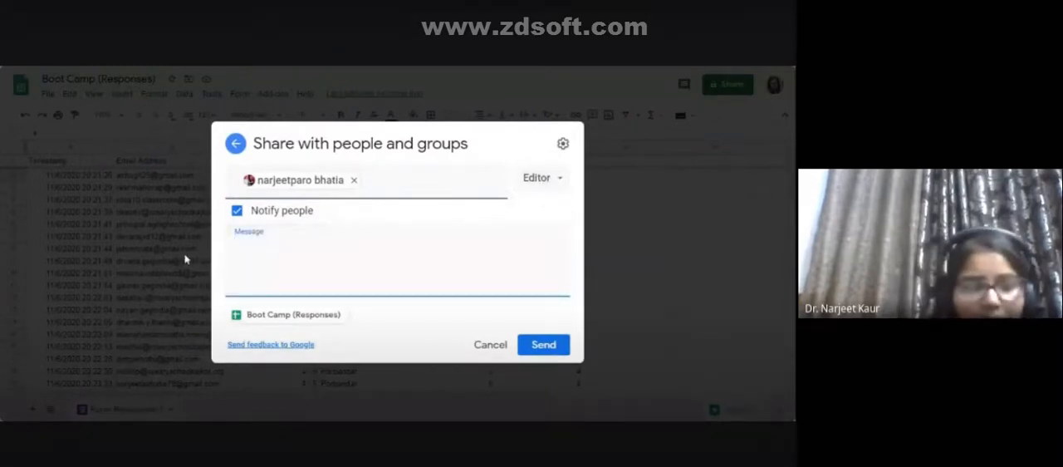
type("receice")
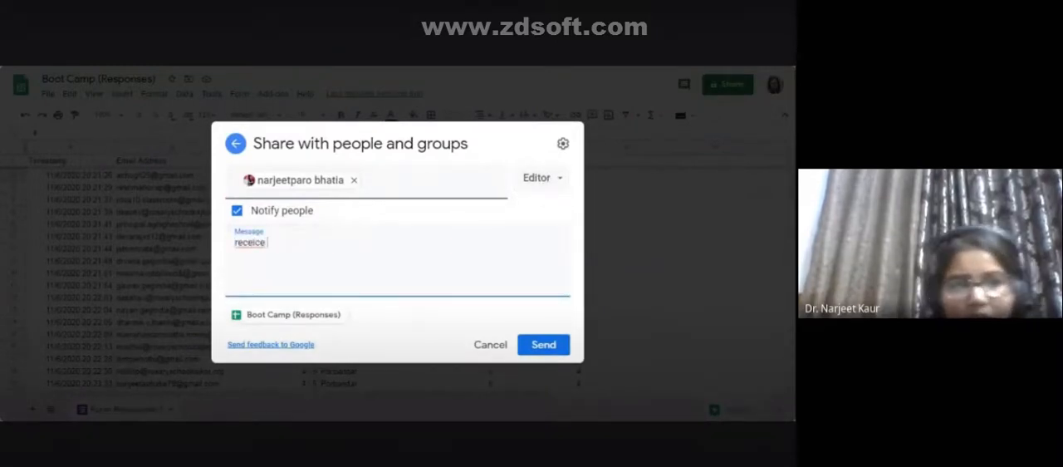
left_click(542, 352)
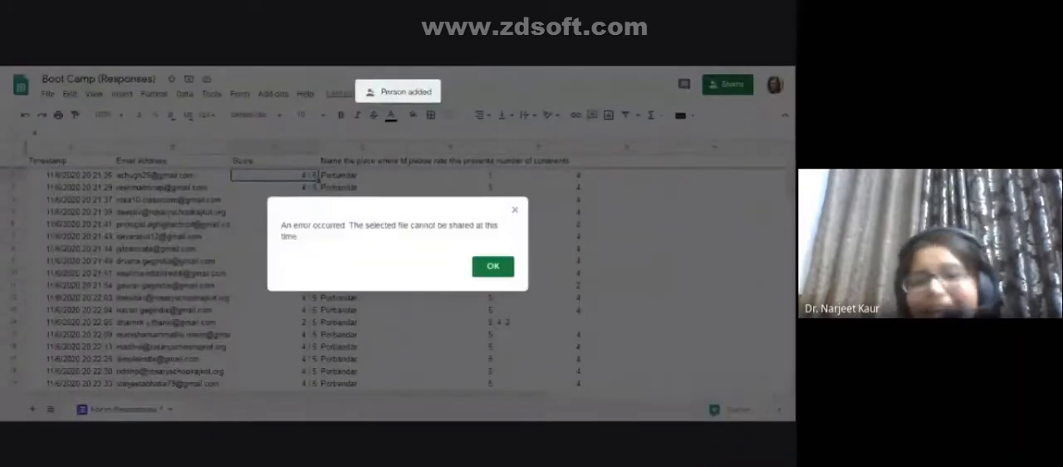
left_click(493, 266)
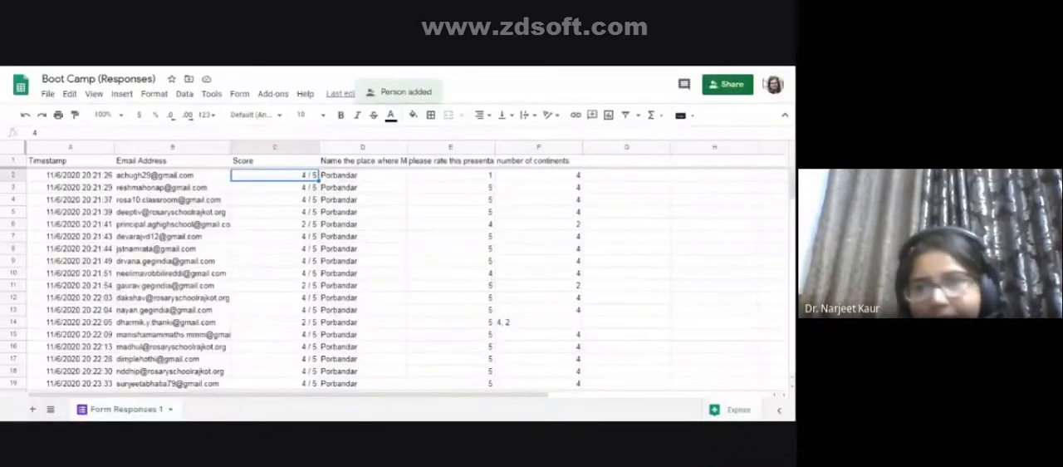
- Change the spreadsheet's link access to anyone with the link, check the available link roles and keep Viewer
left_click(722, 85)
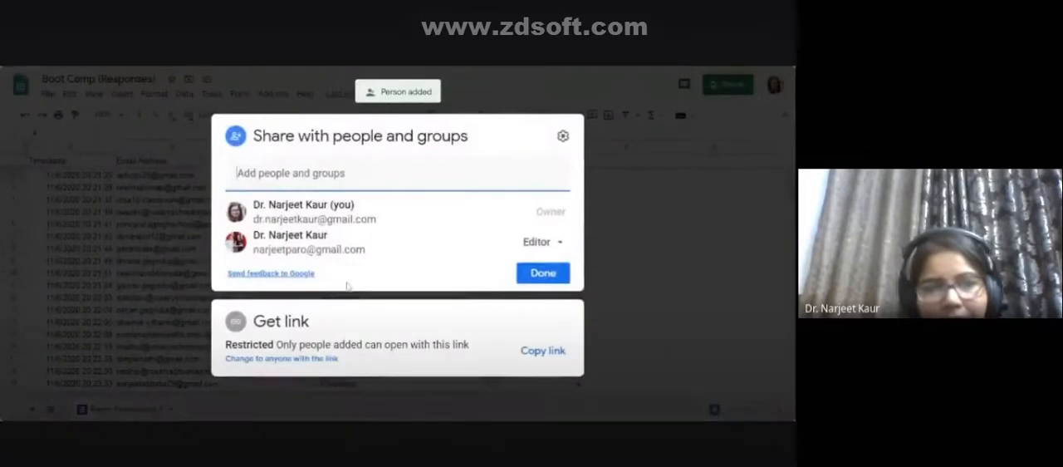
left_click(303, 362)
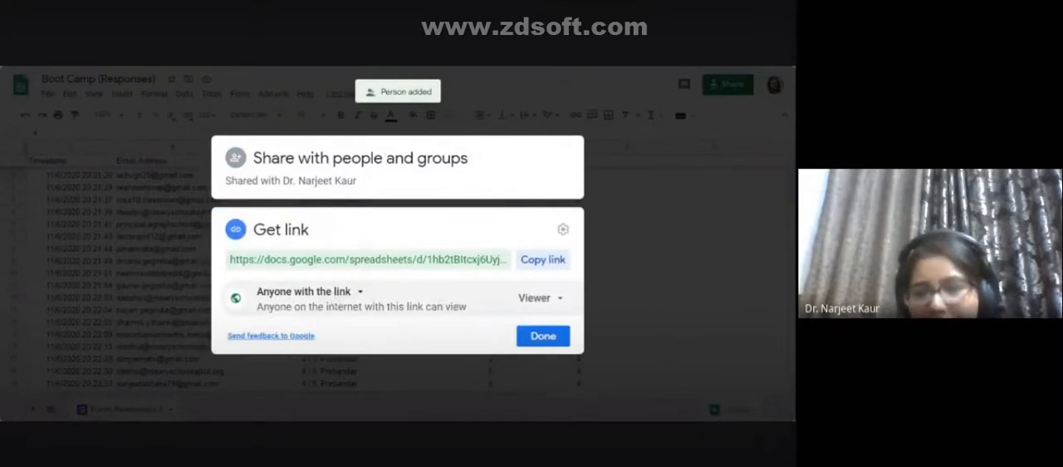
left_click(533, 301)
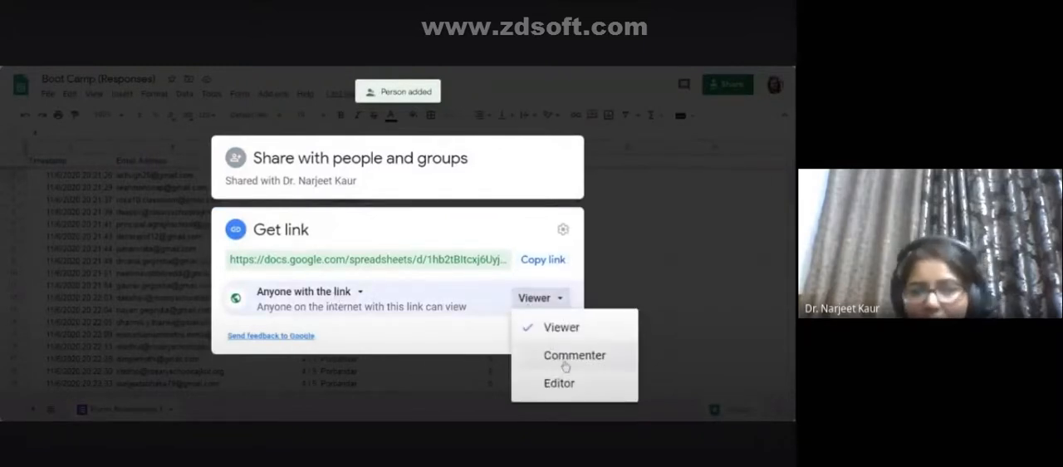
left_click(490, 335)
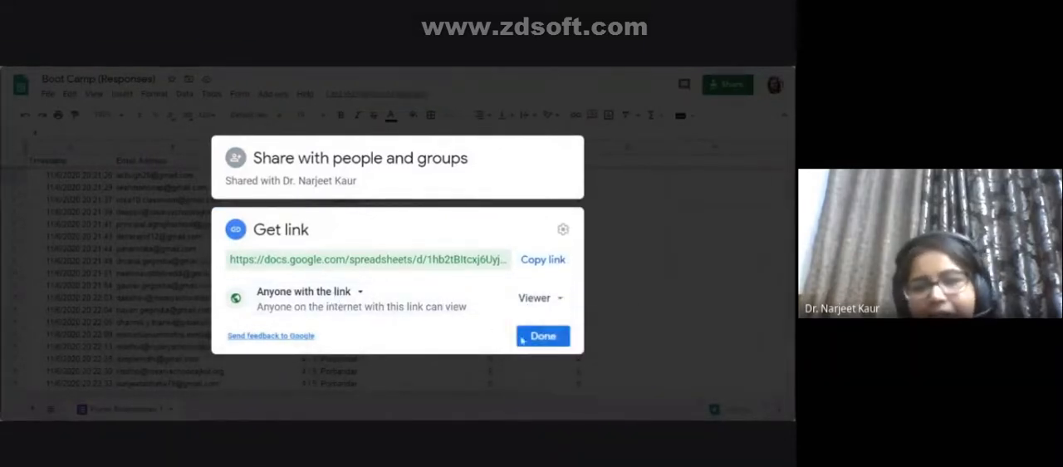